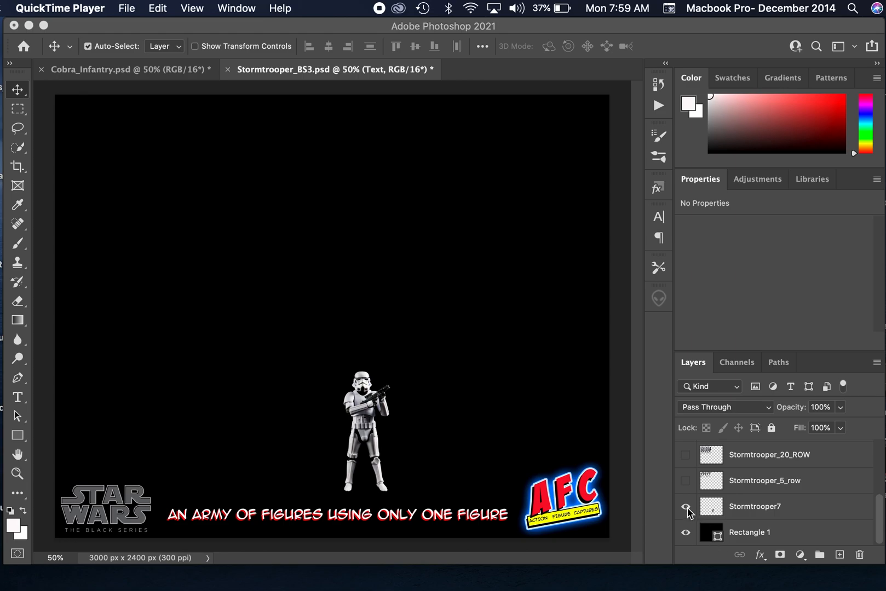
Step: Hide the single Stormtrooper7 figure and show the layers Stormtrooper_20_ROW, Stormtrooper_20_ROW2, Stormtrooper_20_ROW3 and Stormtrooper7_20_ROW4
{"action": "left_click", "coordinate": [684, 454]}
{"action": "scroll", "coordinate": [687, 465], "scroll_direction": "up", "scroll_amount": 2}
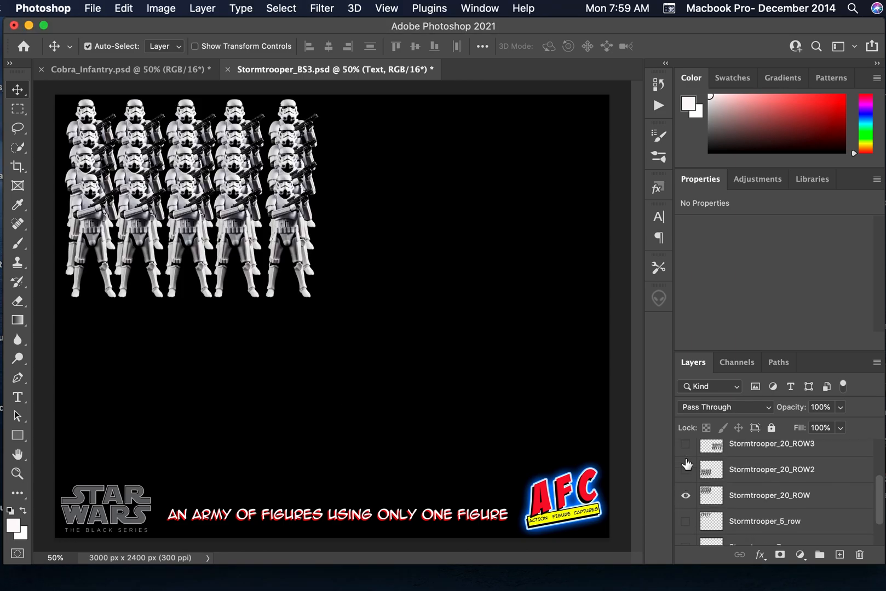
{"action": "scroll", "coordinate": [686, 472], "scroll_direction": "up", "scroll_amount": 1}
{"action": "left_click", "coordinate": [686, 487]}
{"action": "left_click", "coordinate": [685, 461]}
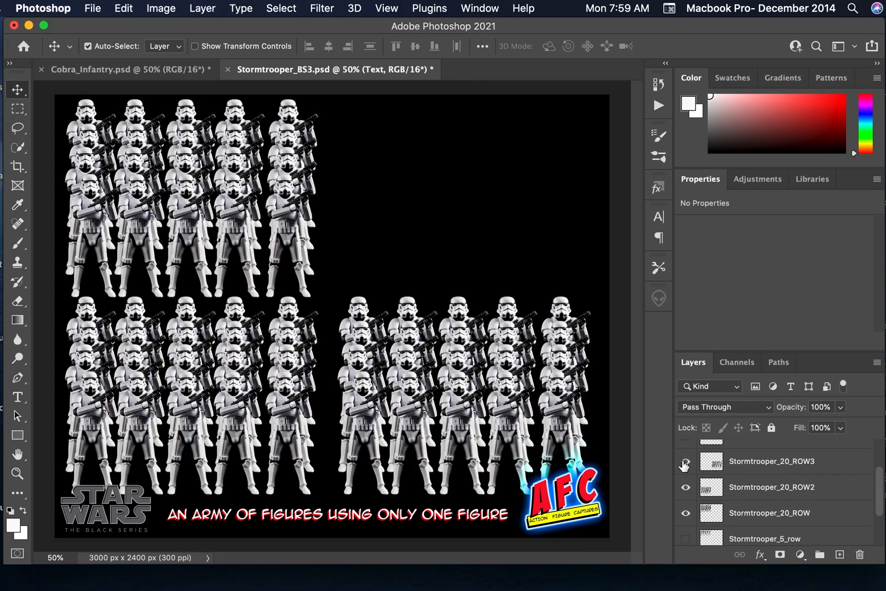
{"action": "scroll", "coordinate": [683, 467], "scroll_direction": "up", "scroll_amount": 3}
{"action": "left_click", "coordinate": [685, 490]}
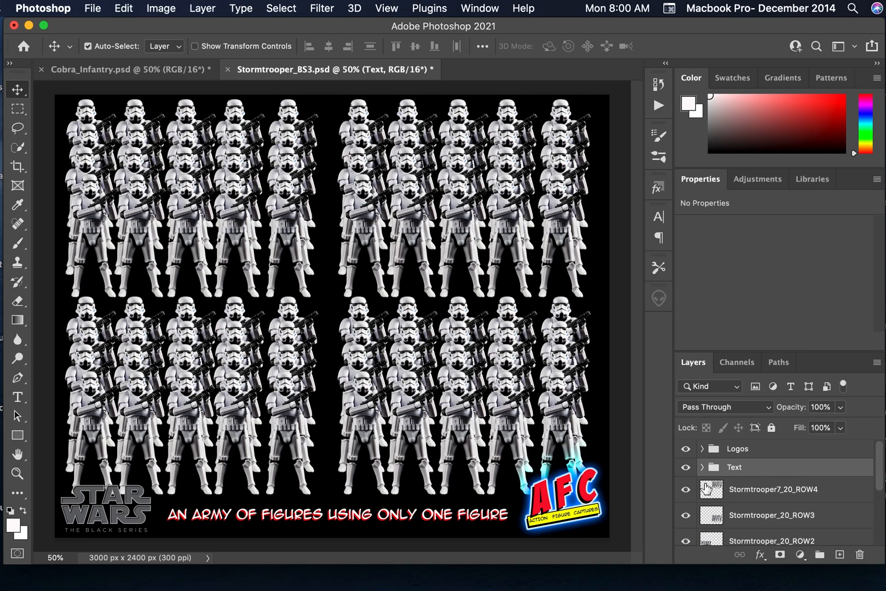
Step: Duplicate the Stormtrooper7_20_ROW4 layer and move the copy 80 px left and 40 px down, to X 1426 px, Y 41 px
{"action": "left_click", "coordinate": [817, 494]}
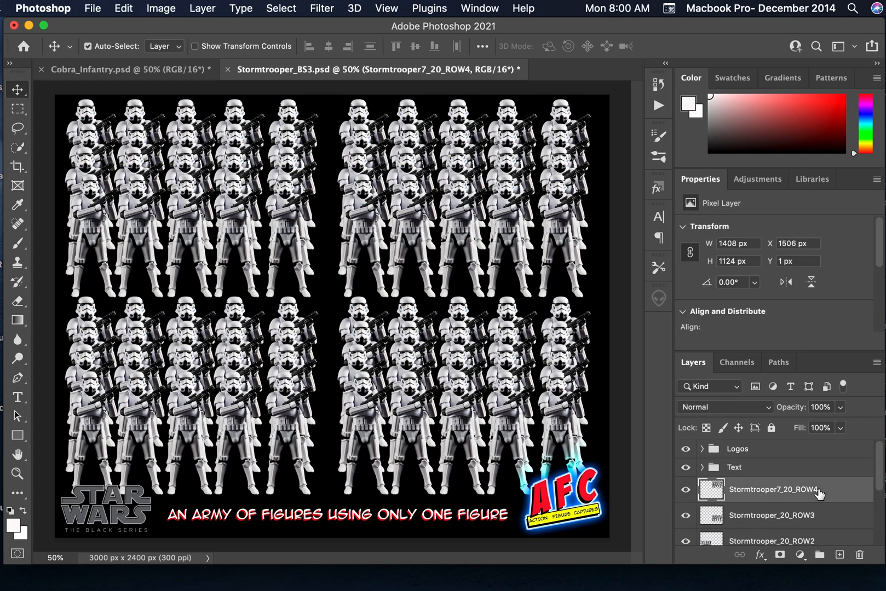
{"action": "left_click_drag", "start_coordinate": [831, 495], "coordinate": [838, 554]}
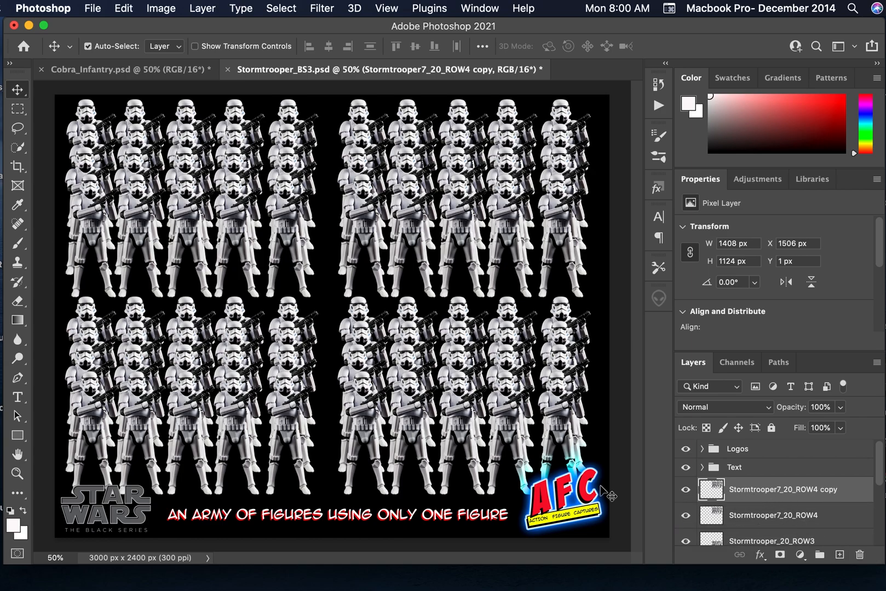
{"action": "key", "text": "shift+Left"}
{"action": "key", "text": "shift+Left"}
{"action": "key", "text": "shift+Left"}
{"action": "key", "text": "shift+Left"}
{"action": "key", "text": "shift+Left"}
{"action": "key", "text": "shift+Left"}
{"action": "key", "text": "shift+Down"}
{"action": "key", "text": "shift+Down"}
{"action": "key", "text": "shift+Down"}
{"action": "key", "text": "shift+Down"}
{"action": "key", "text": "shift+Left"}
{"action": "key", "text": "shift+Left"}
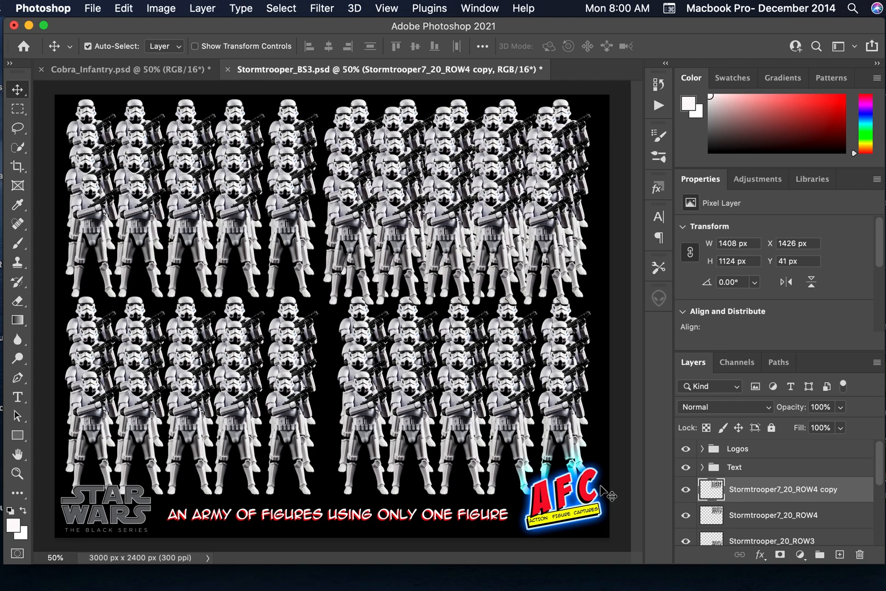
Step: Move the copied block of troopers to X 1466 px, Y 21 px and remove the copy
{"action": "key", "text": "shift+Right"}
{"action": "key", "text": "shift+Right"}
{"action": "key", "text": "shift+Right"}
{"action": "key", "text": "shift+Right"}
{"action": "key", "text": "shift+Up"}
{"action": "key", "text": "shift+Up"}
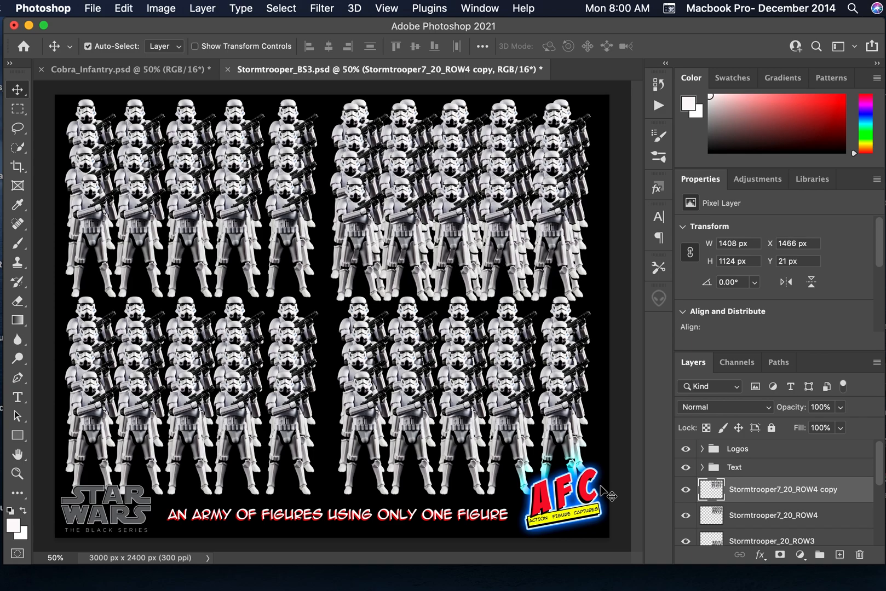
{"action": "key", "text": "super+e"}
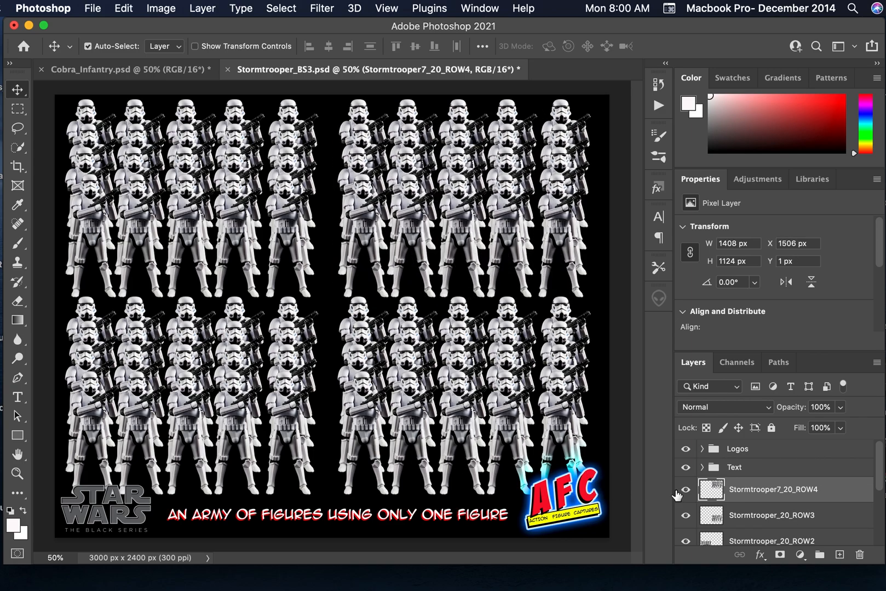
Step: Hide all four 20-trooper row layers and show the single-figure Stormtrooper7 layer
{"action": "left_click", "coordinate": [684, 490]}
{"action": "left_click", "coordinate": [685, 515]}
{"action": "scroll", "coordinate": [687, 518], "scroll_direction": "down", "scroll_amount": 1}
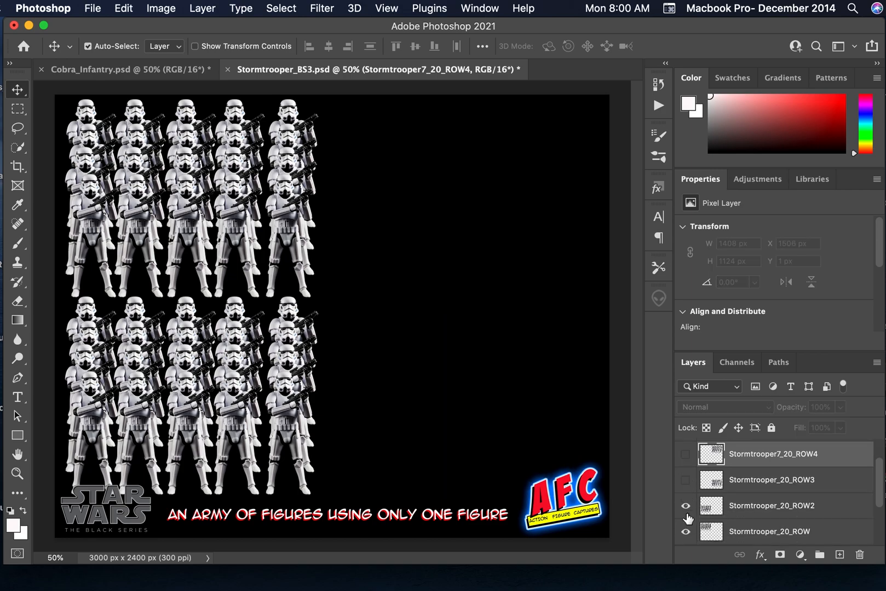
{"action": "left_click", "coordinate": [686, 514]}
{"action": "left_click", "coordinate": [686, 531]}
{"action": "scroll", "coordinate": [687, 526], "scroll_direction": "down", "scroll_amount": 2}
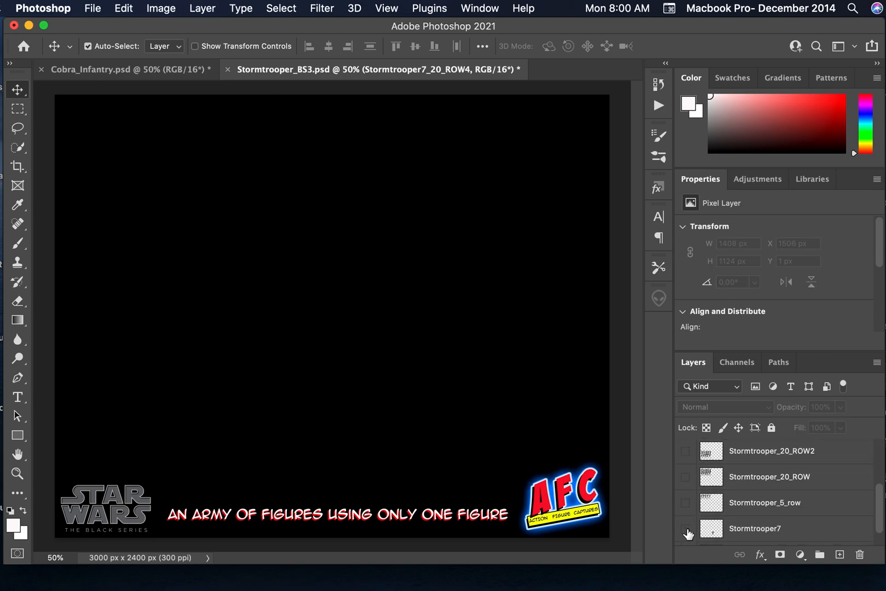
{"action": "left_click", "coordinate": [685, 515]}
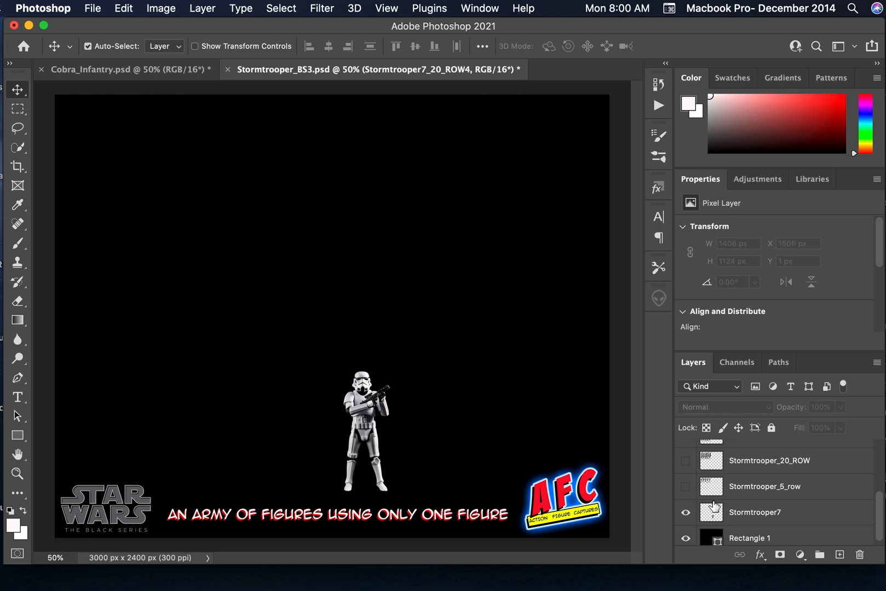
Step: Duplicate the Stormtrooper7 layer and move the copy horizontally beside the original figure, to X 1830 px
{"action": "left_click", "coordinate": [813, 524]}
{"action": "key", "text": "super+j"}
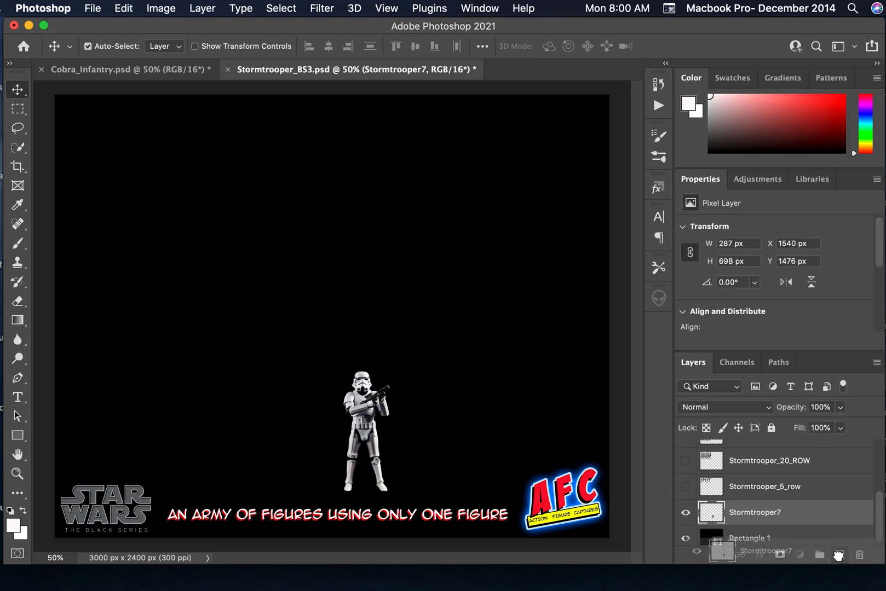
{"action": "key", "text": "shift+Right"}
{"action": "key", "text": "shift+Right"}
{"action": "key", "text": "shift+Right"}
{"action": "key", "text": "shift+Right"}
{"action": "key", "text": "shift+Right"}
{"action": "key", "text": "shift+Right"}
{"action": "key", "text": "shift+Right"}
{"action": "key", "text": "shift+Right"}
{"action": "key", "text": "shift+Right"}
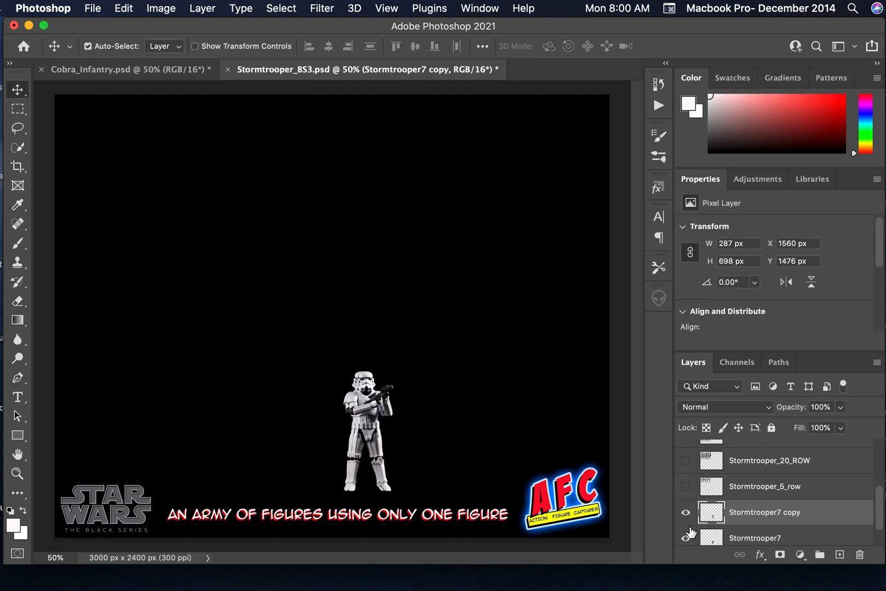
{"action": "key", "text": "shift+Right"}
{"action": "key", "text": "shift+Right"}
{"action": "key", "text": "shift+Right"}
{"action": "key", "text": "shift+Right"}
{"action": "key", "text": "shift+Right"}
{"action": "key", "text": "shift+Right"}
{"action": "key", "text": "shift+Right"}
{"action": "key", "text": "shift+Right"}
{"action": "key", "text": "shift+Right"}
{"action": "key", "text": "shift+Right"}
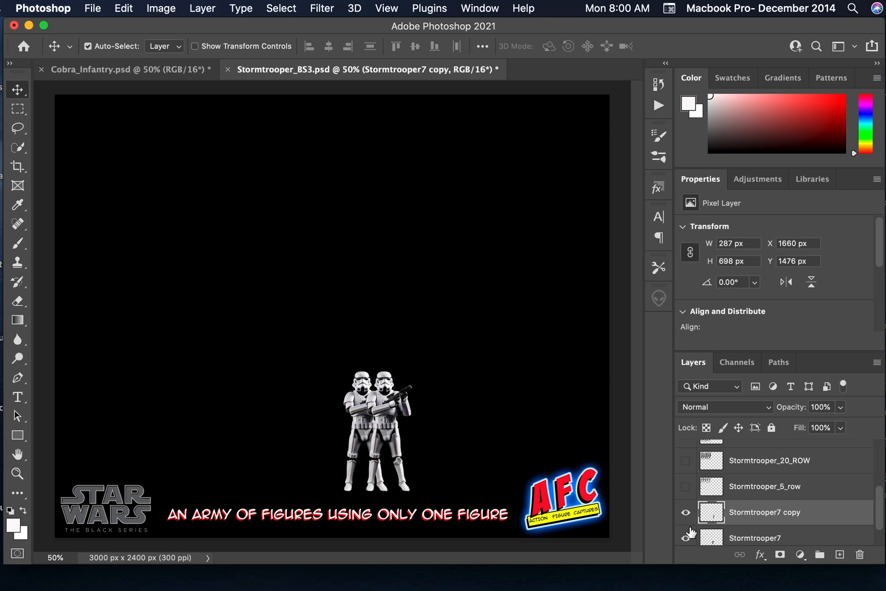
{"action": "key", "text": "shift+Right"}
{"action": "key", "text": "shift+Right"}
{"action": "key", "text": "shift+Right"}
{"action": "key", "text": "shift+Right"}
{"action": "key", "text": "shift+Right"}
{"action": "key", "text": "shift+Right"}
{"action": "key", "text": "shift+Right"}
{"action": "key", "text": "shift+Right"}
{"action": "key", "text": "shift+Right"}
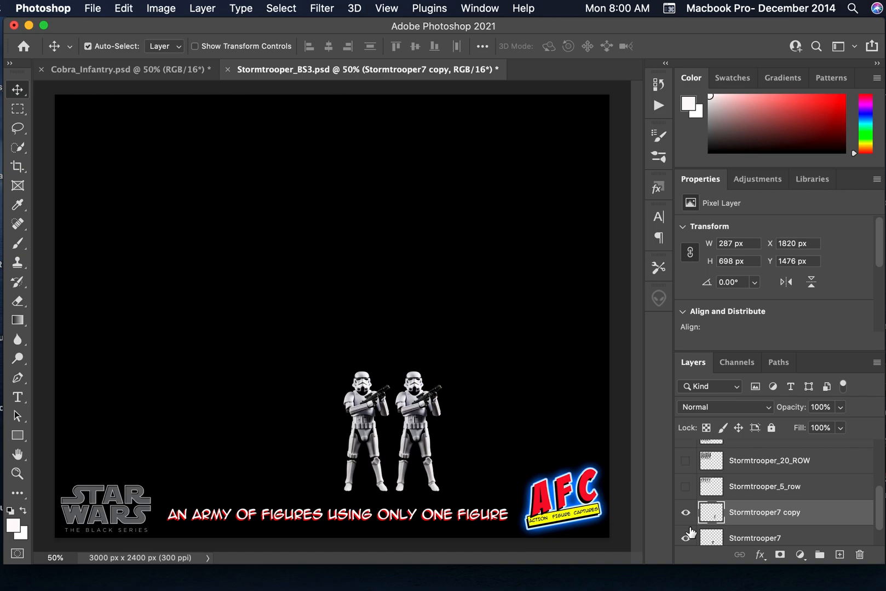
{"action": "key", "text": "shift+Right"}
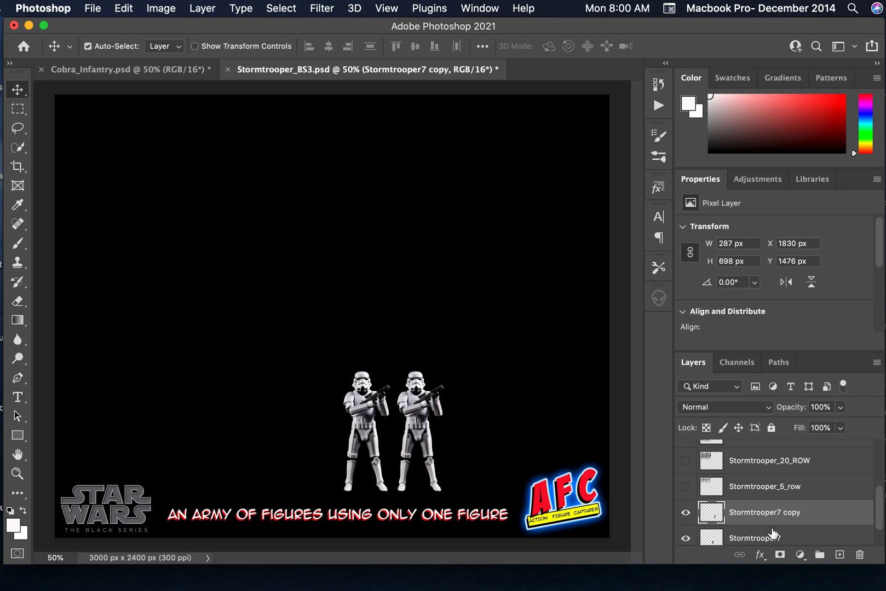
Step: Duplicate both single-trooper layers together and move the pair of copies horizontally to X 2260 px
{"action": "scroll", "coordinate": [794, 526], "scroll_direction": "down", "scroll_amount": 1}
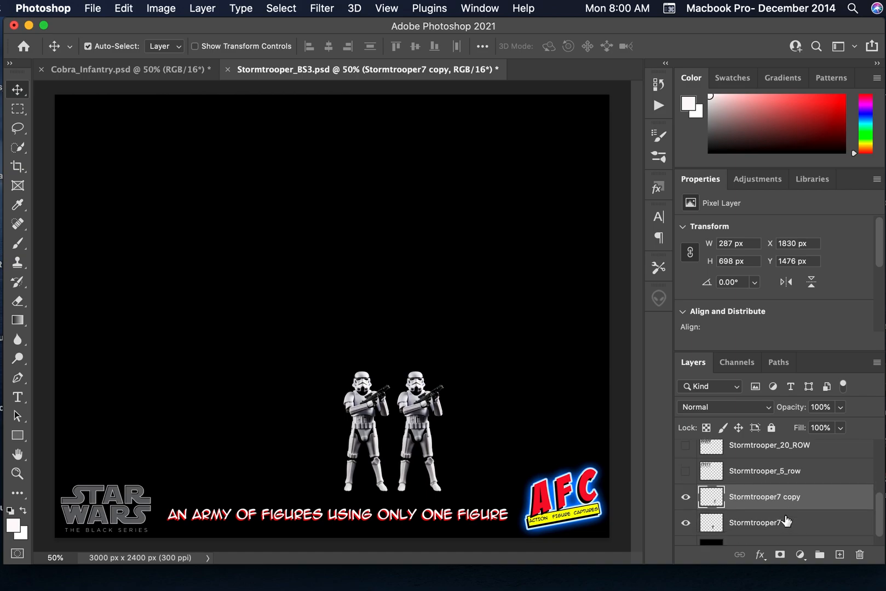
{"action": "left_click", "coordinate": [786, 520], "text": "shift"}
{"action": "left_click_drag", "start_coordinate": [828, 526], "coordinate": [837, 554]}
{"action": "key", "text": "shift+Right"}
{"action": "key", "text": "shift+Right"}
{"action": "key", "text": "shift+Right"}
{"action": "key", "text": "shift+Right"}
{"action": "key", "text": "shift+Right"}
{"action": "key", "text": "shift+Right"}
{"action": "key", "text": "shift+Right"}
{"action": "key", "text": "shift+Right"}
{"action": "key", "text": "shift+Right"}
{"action": "key", "text": "shift+Right"}
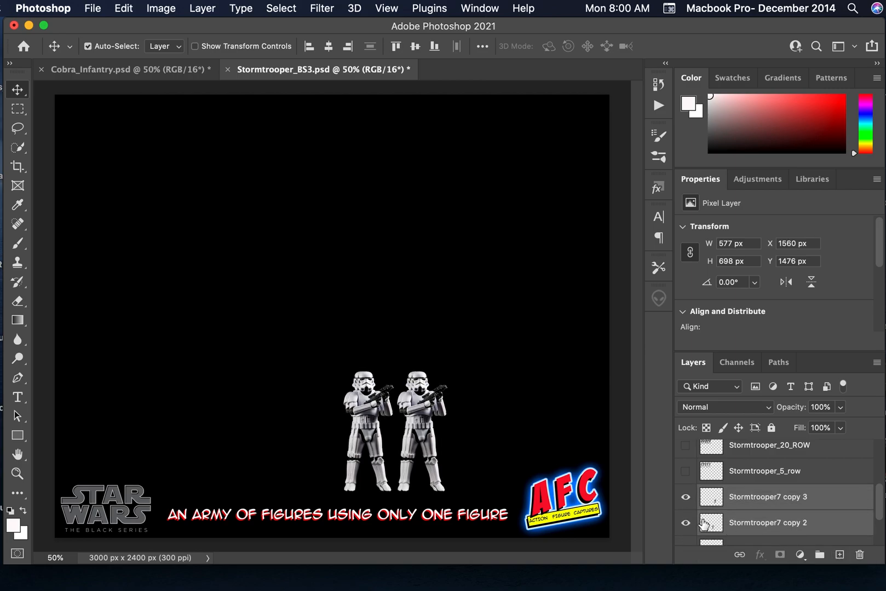
{"action": "key", "text": "shift+Right"}
{"action": "key", "text": "shift+Right"}
{"action": "key", "text": "shift+Right"}
{"action": "key", "text": "shift+Right"}
{"action": "key", "text": "shift+Right"}
{"action": "key", "text": "shift+Right"}
{"action": "key", "text": "shift+Right"}
{"action": "key", "text": "shift+Right"}
{"action": "key", "text": "shift+Right"}
{"action": "key", "text": "shift+Right"}
{"action": "key", "text": "shift+Right"}
{"action": "key", "text": "shift+Right"}
{"action": "key", "text": "shift+Right"}
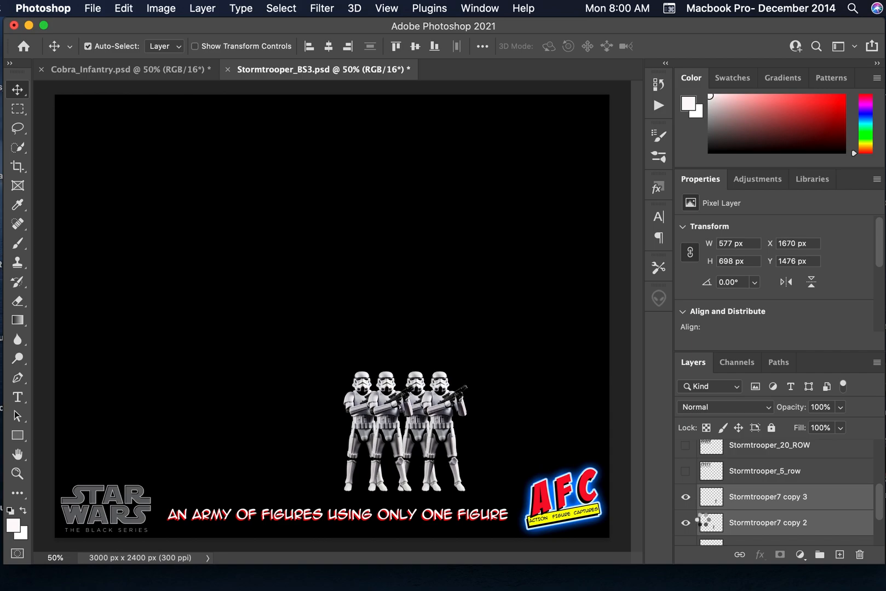
{"action": "key", "text": "shift+Right"}
{"action": "key", "text": "shift+Right"}
{"action": "key", "text": "shift+Right"}
{"action": "key", "text": "shift+Right"}
{"action": "key", "text": "shift+Right"}
{"action": "key", "text": "shift+Right"}
{"action": "key", "text": "shift+Right"}
{"action": "key", "text": "shift+Right"}
{"action": "key", "text": "shift+Right"}
{"action": "key", "text": "shift+Right"}
{"action": "key", "text": "shift+Right"}
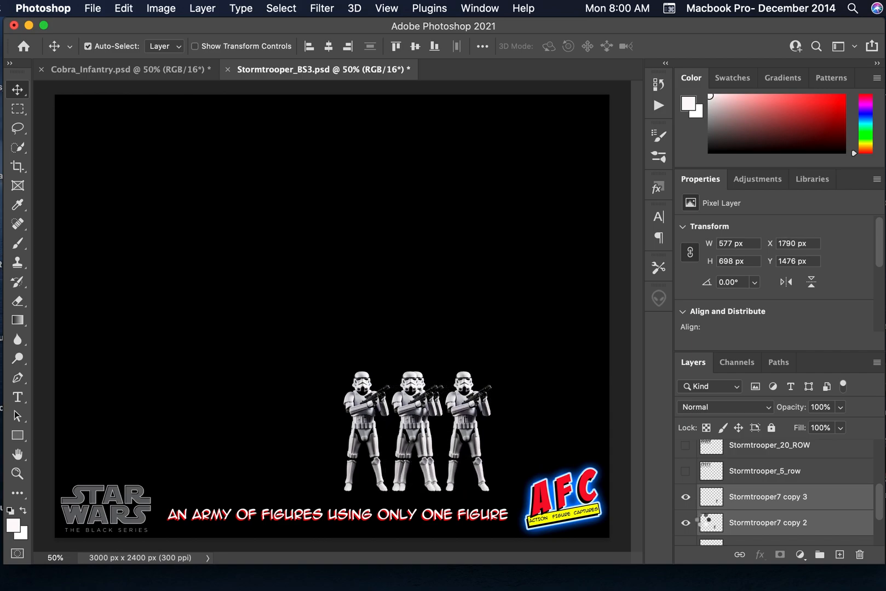
{"action": "key", "text": "shift+Right"}
{"action": "key", "text": "shift+Right"}
{"action": "key", "text": "shift+Right"}
{"action": "key", "text": "shift+Right"}
{"action": "key", "text": "shift+Right"}
{"action": "key", "text": "shift+Right"}
{"action": "key", "text": "shift+Right"}
{"action": "key", "text": "shift+Right"}
{"action": "key", "text": "shift+Right"}
{"action": "key", "text": "shift+Right"}
{"action": "key", "text": "shift+Right"}
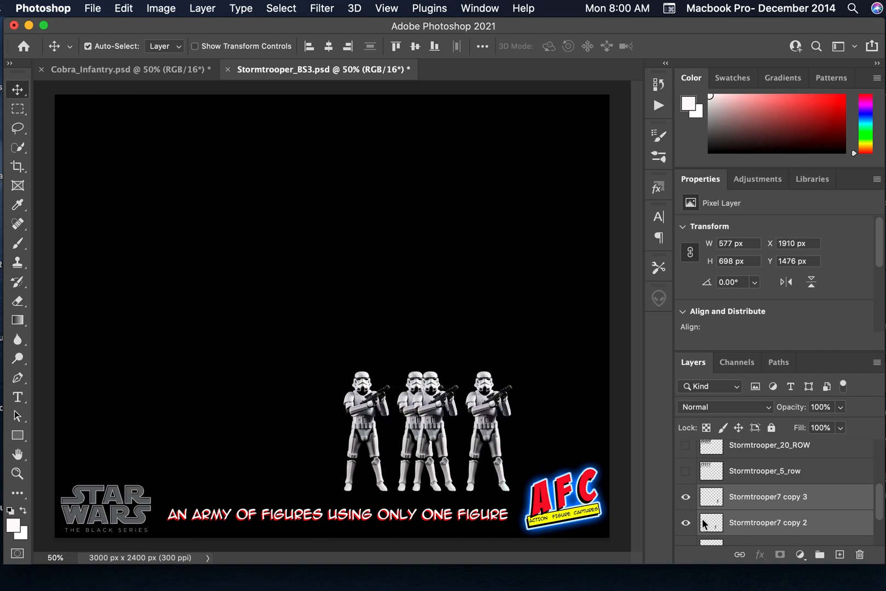
{"action": "key", "text": "shift+Right"}
{"action": "key", "text": "shift+Right"}
{"action": "key", "text": "shift+Right"}
{"action": "key", "text": "shift+Right"}
{"action": "key", "text": "shift+Right"}
{"action": "key", "text": "shift+Right"}
{"action": "key", "text": "shift+Right"}
{"action": "key", "text": "shift+Right"}
{"action": "key", "text": "shift+Right"}
{"action": "key", "text": "shift+Right"}
{"action": "key", "text": "shift+Right"}
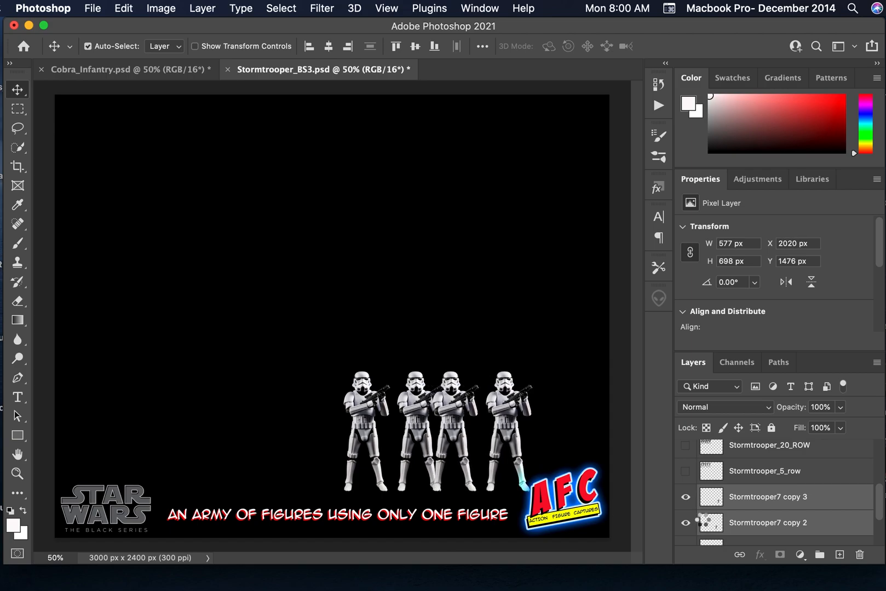
{"action": "key", "text": "shift+Right"}
{"action": "key", "text": "shift+Right"}
{"action": "key", "text": "shift+Right"}
{"action": "key", "text": "shift+Right"}
{"action": "key", "text": "shift+Right"}
{"action": "key", "text": "shift+Right"}
{"action": "key", "text": "shift+Right"}
{"action": "key", "text": "shift+Right"}
{"action": "key", "text": "shift+Right"}
{"action": "key", "text": "shift+Right"}
{"action": "key", "text": "shift+Right"}
{"action": "key", "text": "shift+Right"}
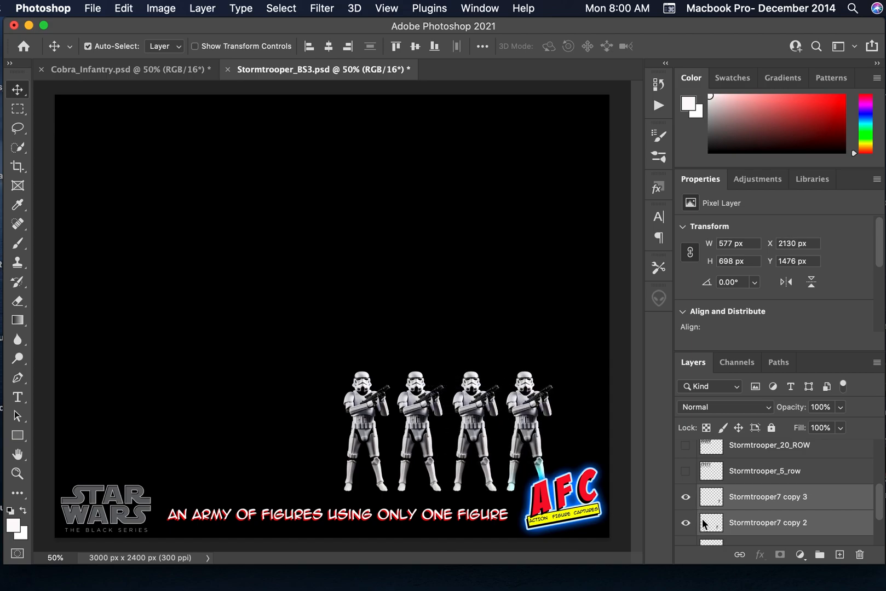
{"action": "key", "text": "shift+Right"}
{"action": "key", "text": "shift+Right"}
{"action": "key", "text": "shift+Right"}
{"action": "key", "text": "shift+Right"}
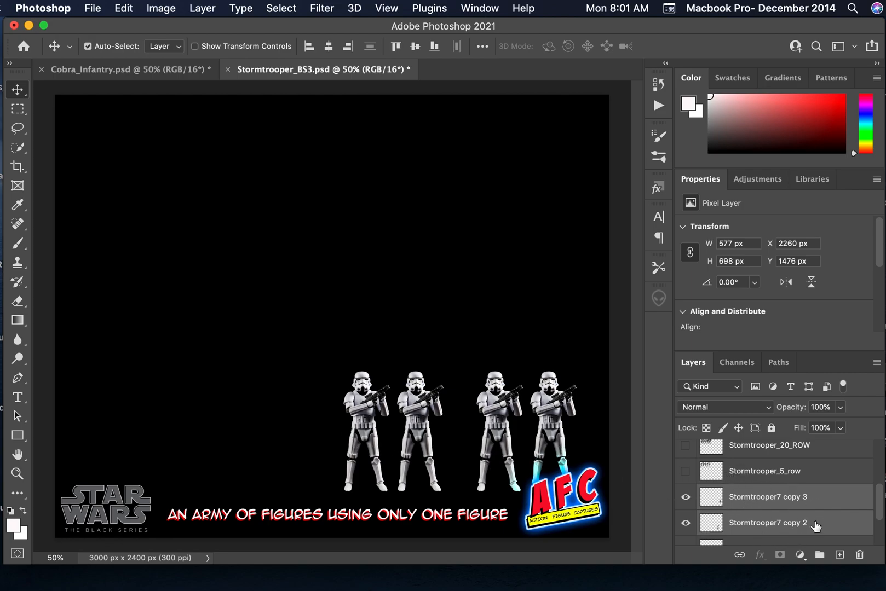
Step: Delete the duplicated single-trooper layers, restoring the original Stormtrooper7 layer by undoing its deletion
{"action": "scroll", "coordinate": [767, 529], "scroll_direction": "down", "scroll_amount": 2}
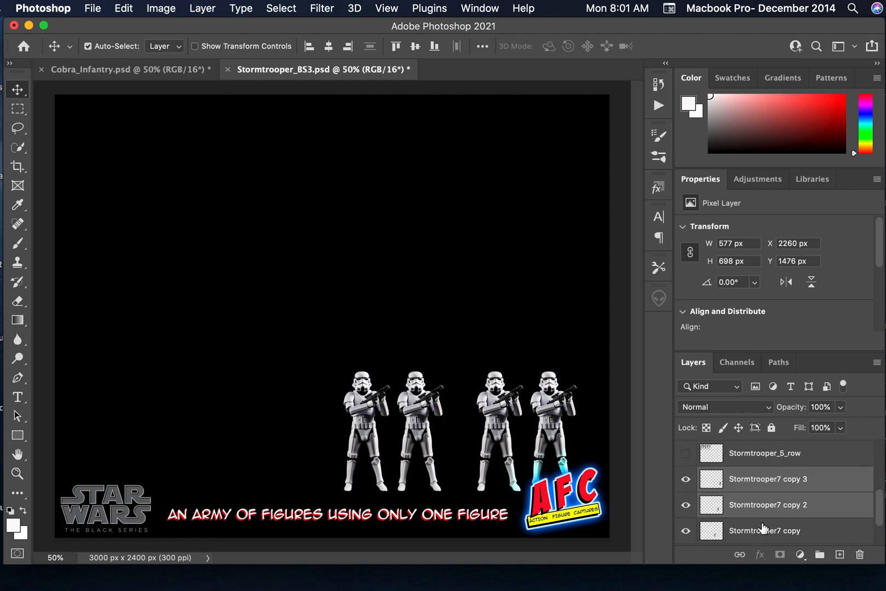
{"action": "key", "text": "Delete"}
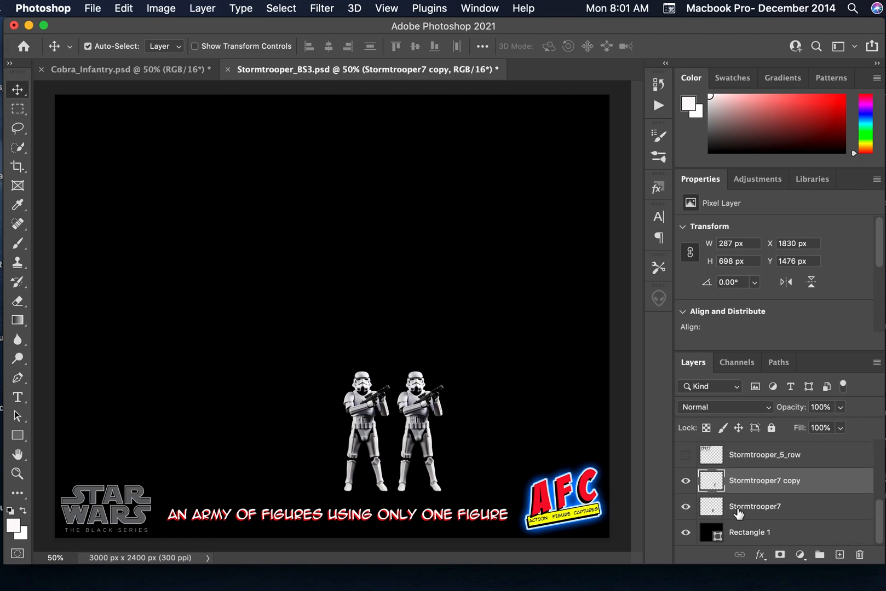
{"action": "key", "text": "Delete"}
{"action": "key", "text": "Delete"}
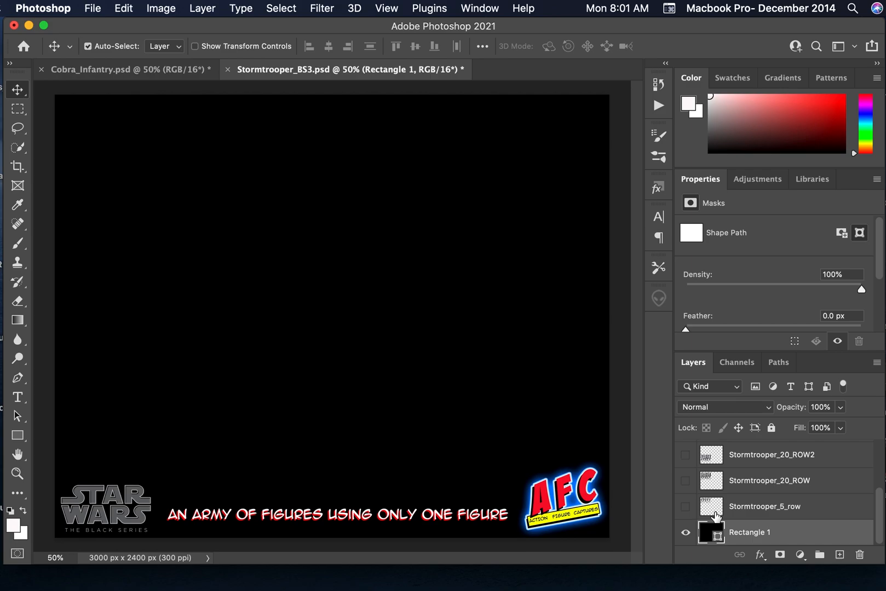
{"action": "key", "text": "super+z"}
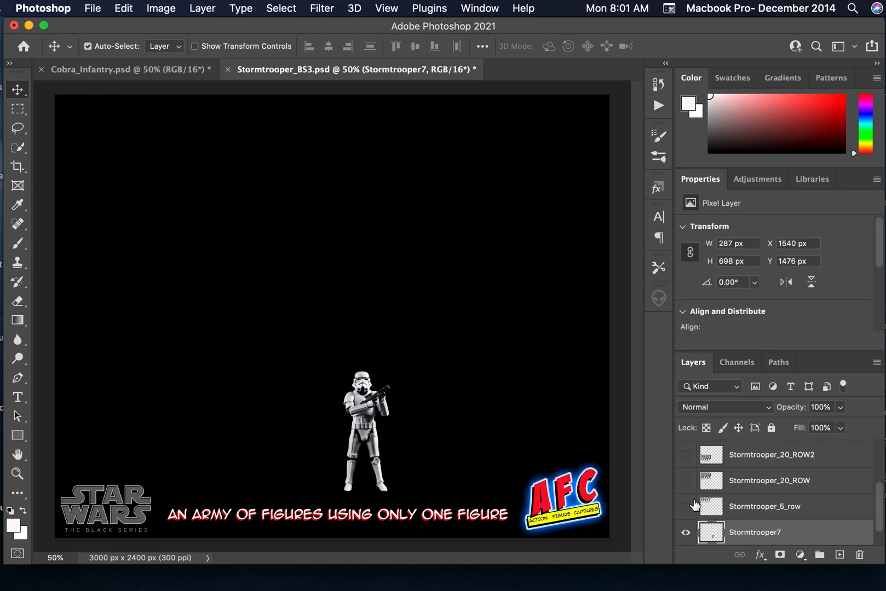
Step: Hide the Stormtrooper7 layer and show the Stormtrooper_5_row layer and all four 20-trooper row layers
{"action": "left_click", "coordinate": [684, 533]}
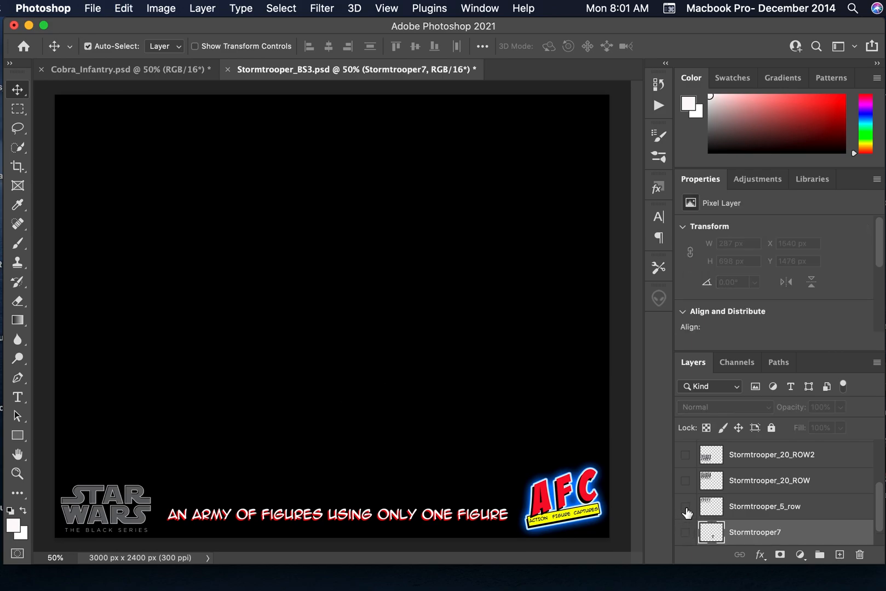
{"action": "left_click", "coordinate": [685, 506]}
{"action": "left_click", "coordinate": [684, 480]}
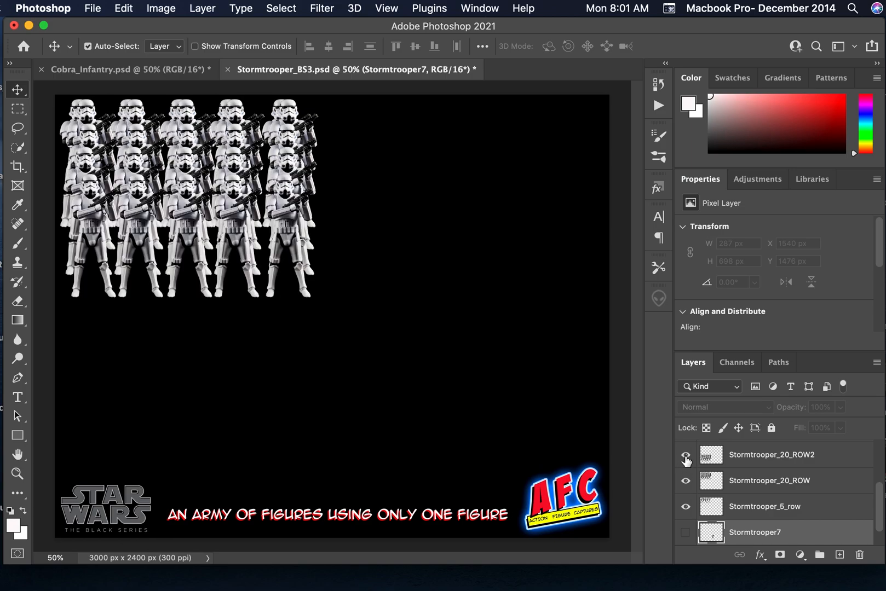
{"action": "left_click", "coordinate": [685, 455]}
{"action": "scroll", "coordinate": [686, 456], "scroll_direction": "up", "scroll_amount": 2}
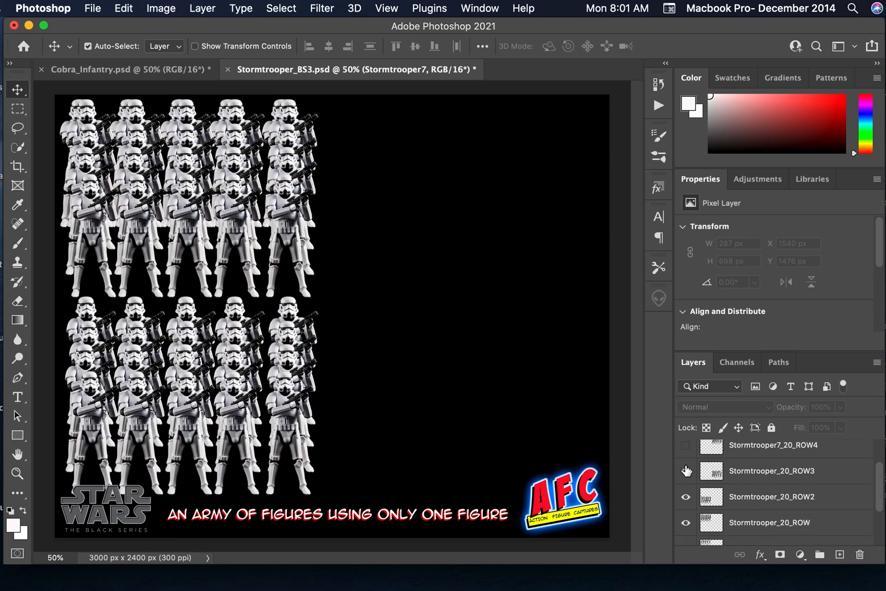
{"action": "left_click", "coordinate": [686, 471]}
{"action": "left_click", "coordinate": [685, 445]}
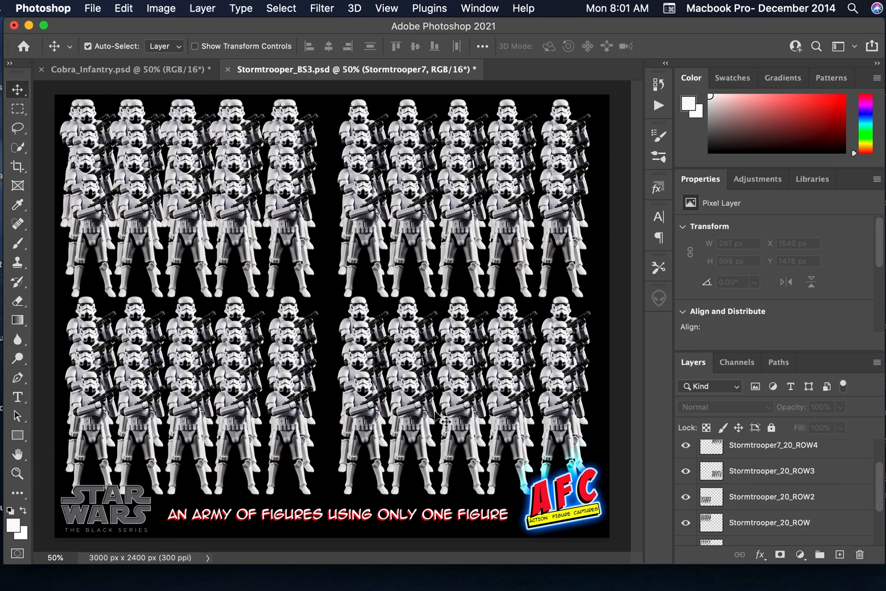
Step: Start opening another file and browse to the Photographs folder on the Seagate Backup Plus Drive
{"action": "scroll", "coordinate": [743, 510], "scroll_direction": "down", "scroll_amount": 3}
{"action": "scroll", "coordinate": [745, 512], "scroll_direction": "up", "scroll_amount": 2}
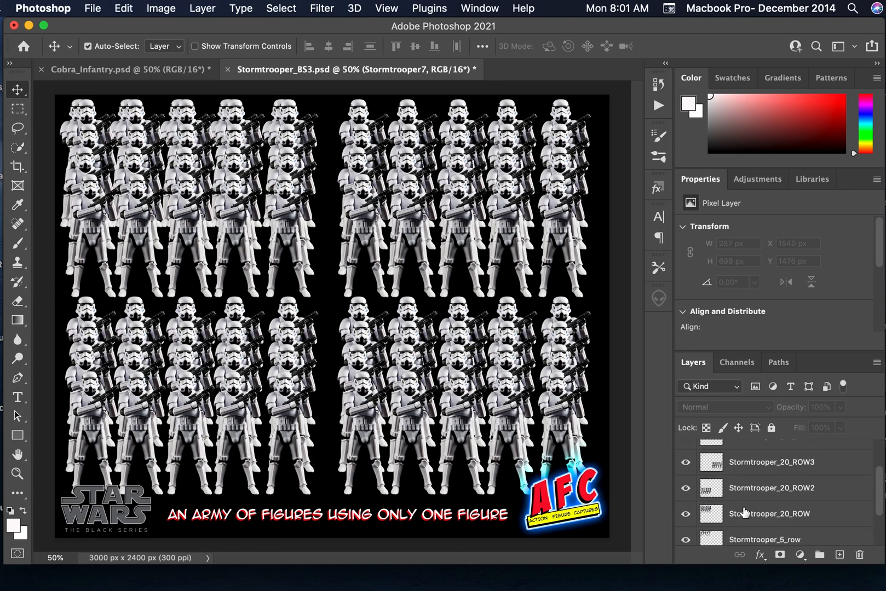
{"action": "left_click", "coordinate": [92, 8]}
{"action": "left_click", "coordinate": [99, 35]}
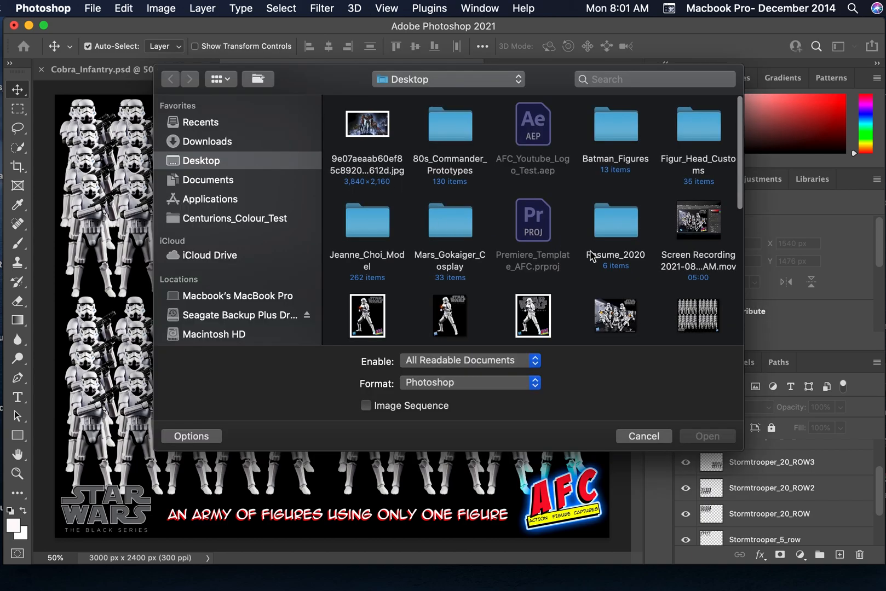
{"action": "scroll", "coordinate": [590, 254], "scroll_direction": "down", "scroll_amount": 10}
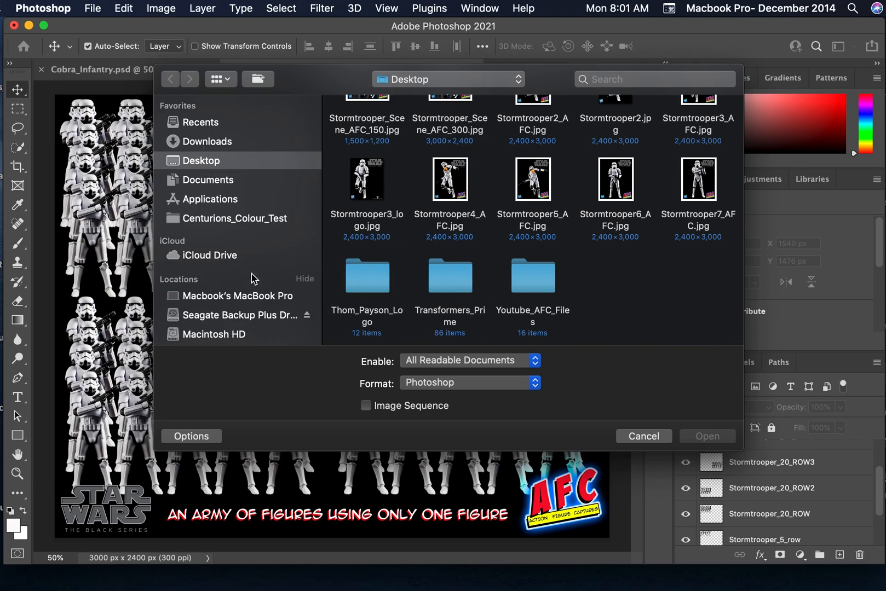
{"action": "scroll", "coordinate": [226, 301], "scroll_direction": "down", "scroll_amount": 3}
{"action": "scroll", "coordinate": [222, 297], "scroll_direction": "down", "scroll_amount": 3}
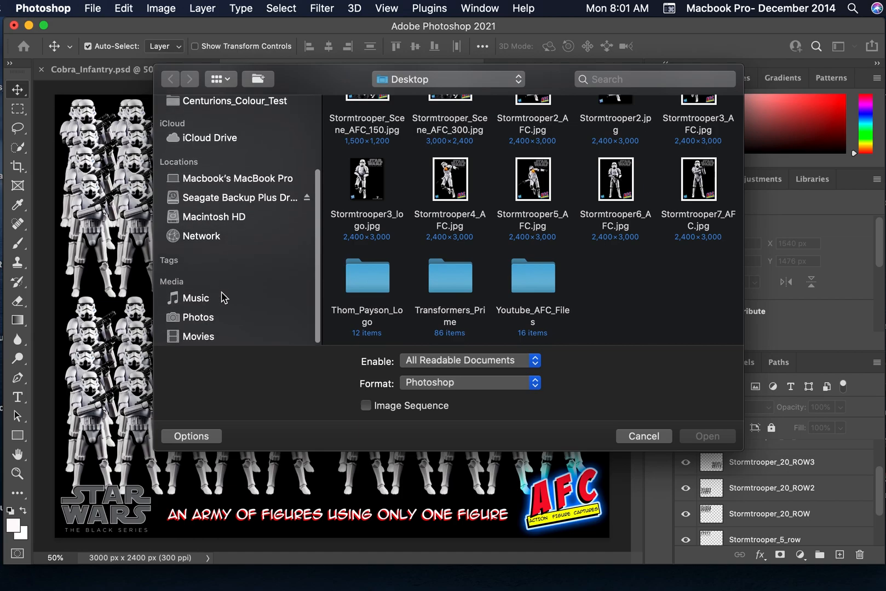
{"action": "left_click", "coordinate": [202, 198]}
{"action": "scroll", "coordinate": [620, 250], "scroll_direction": "down", "scroll_amount": 5}
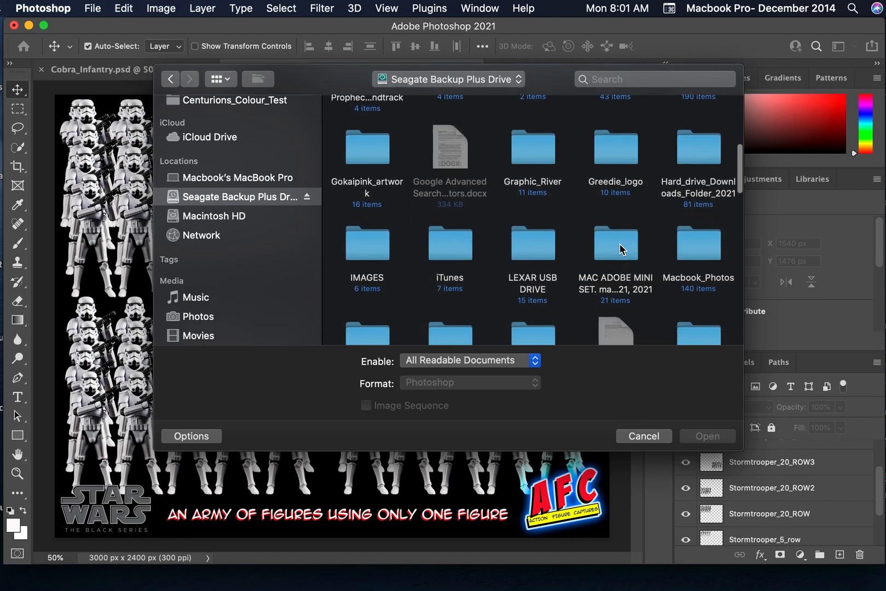
{"action": "scroll", "coordinate": [620, 250], "scroll_direction": "down", "scroll_amount": 2}
{"action": "scroll", "coordinate": [586, 270], "scroll_direction": "down", "scroll_amount": 4}
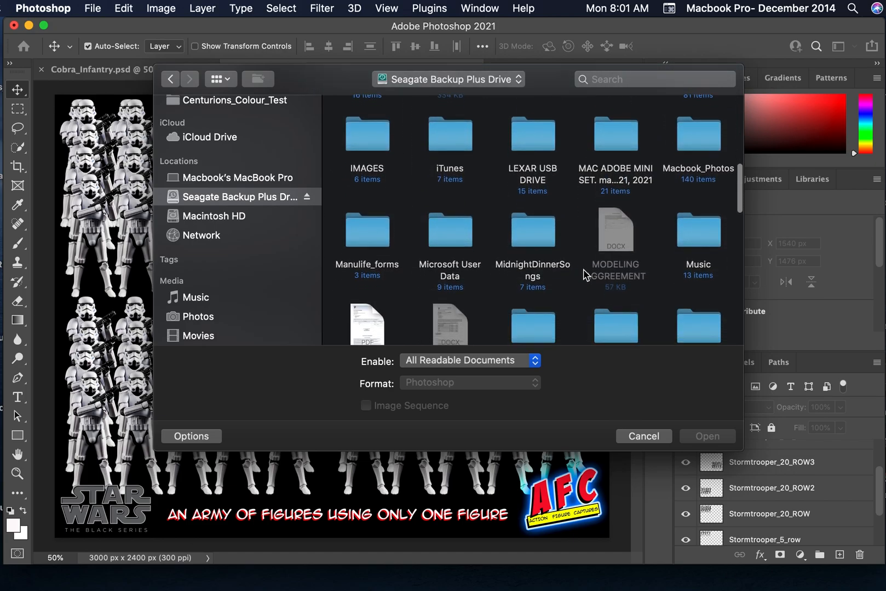
{"action": "double_click", "coordinate": [699, 230]}
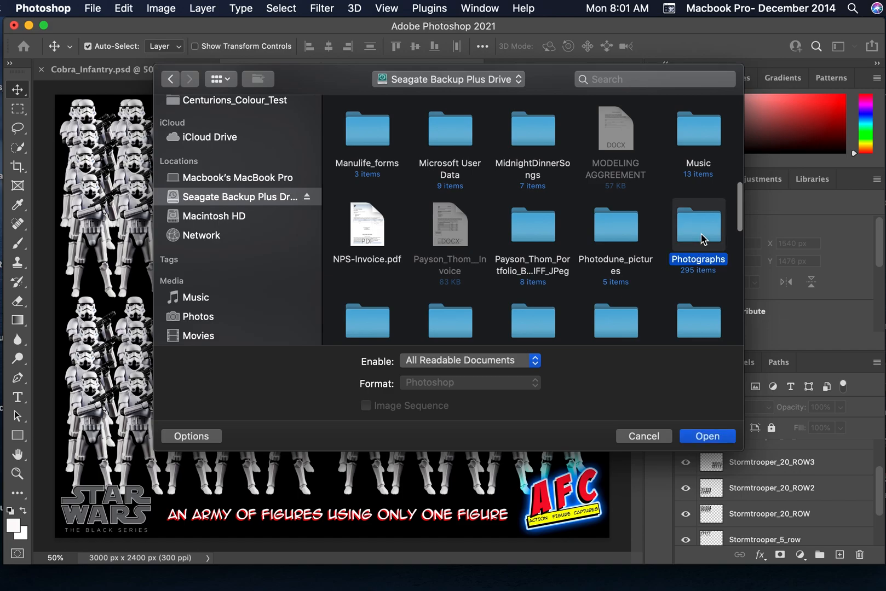
Step: Open the image Brick_Wall_Black.jpg from within the Photographs folder
{"action": "scroll", "coordinate": [594, 262], "scroll_direction": "down", "scroll_amount": 4}
{"action": "scroll", "coordinate": [591, 265], "scroll_direction": "down", "scroll_amount": 6}
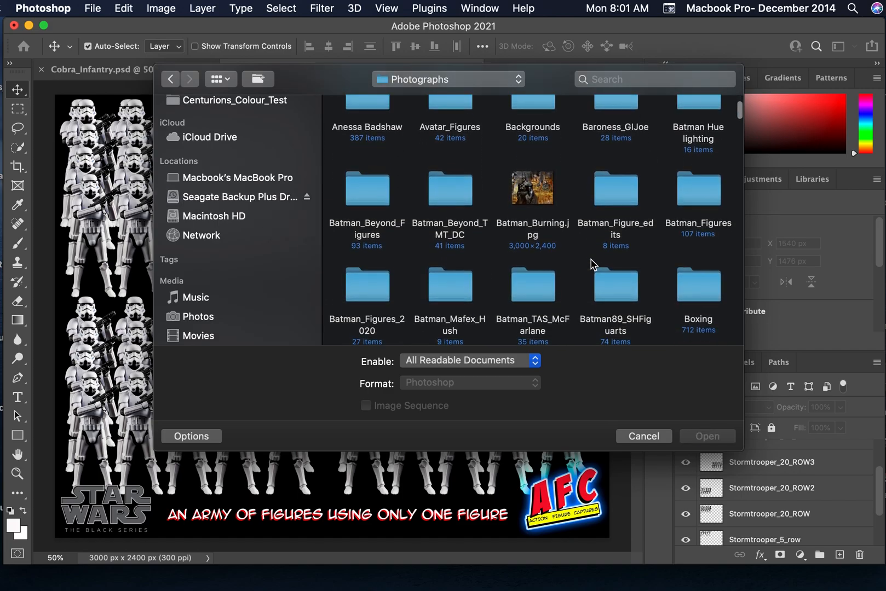
{"action": "double_click", "coordinate": [377, 193]}
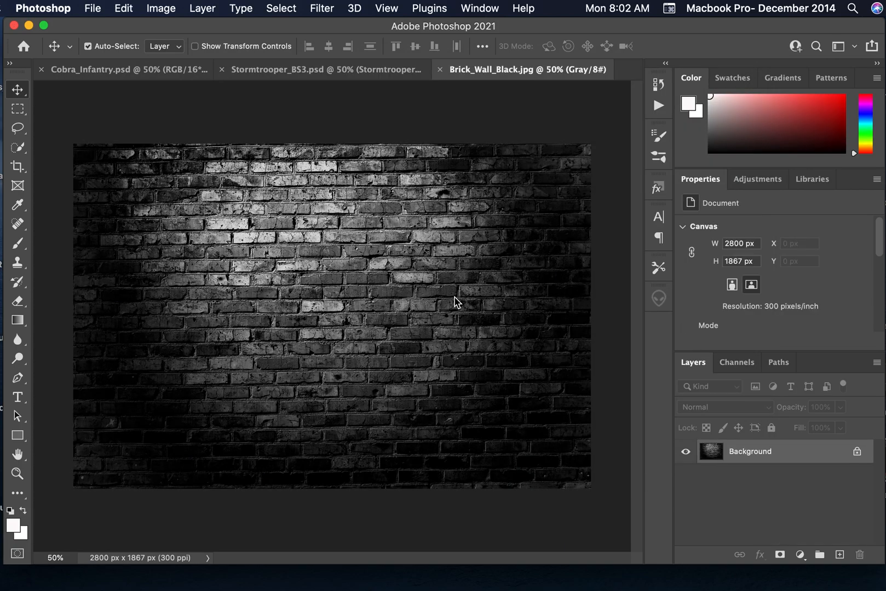
Step: Copy the brick wall image into Stormtrooper_BS3.psd as a layer directly above Stormtrooper7, behind the trooper rows
{"action": "left_click_drag", "start_coordinate": [363, 189], "coordinate": [225, 61]}
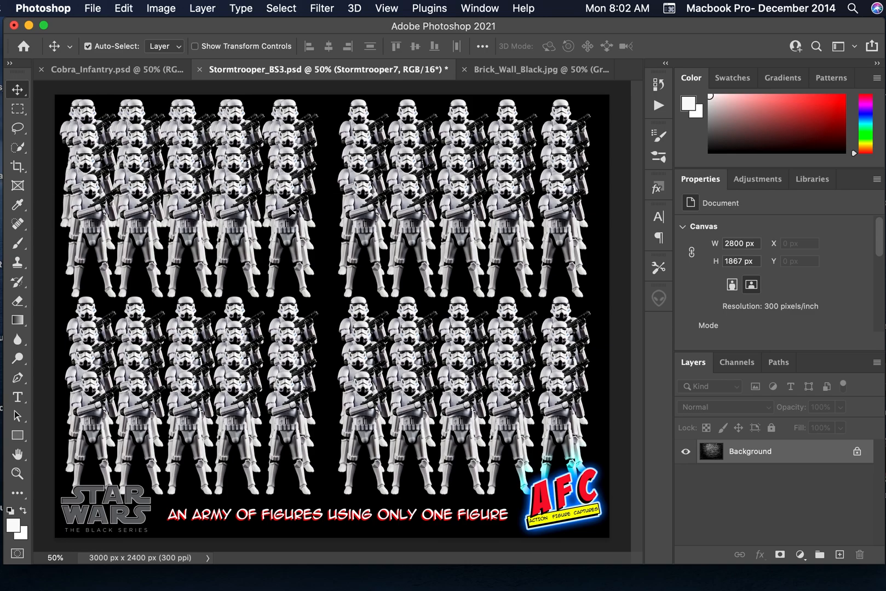
{"action": "left_click_drag", "start_coordinate": [294, 234], "coordinate": [293, 223]}
{"action": "left_click", "coordinate": [560, 245]}
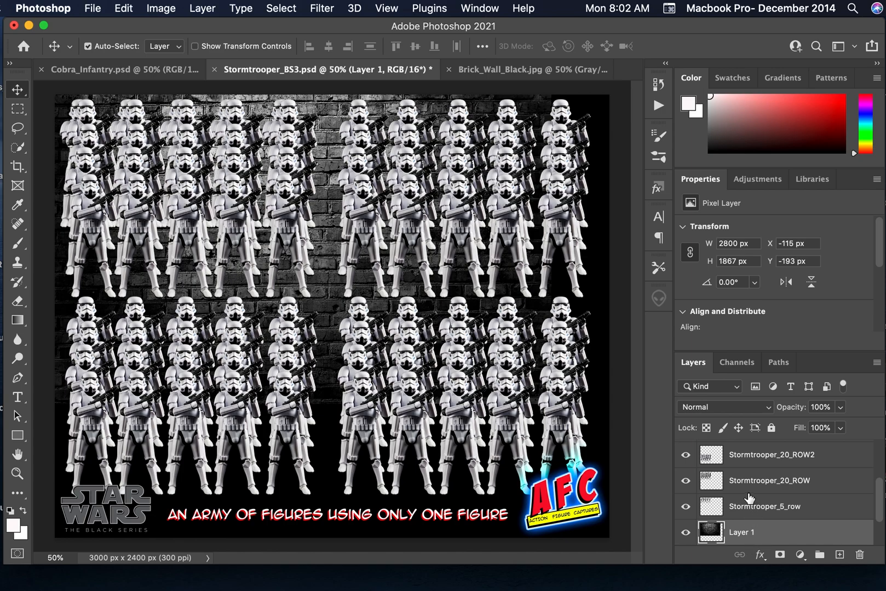
Step: Hide the Stormtrooper_5_row layer
{"action": "left_click", "coordinate": [685, 512]}
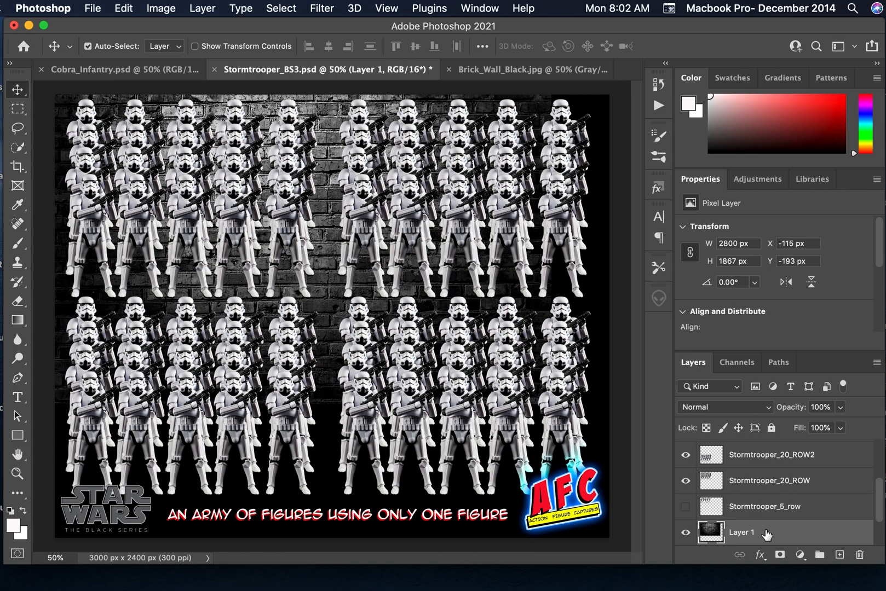
Step: Scale the brick wall layer to about 136% and reposition it to cover the whole canvas behind the troopers
{"action": "key", "text": "super+t"}
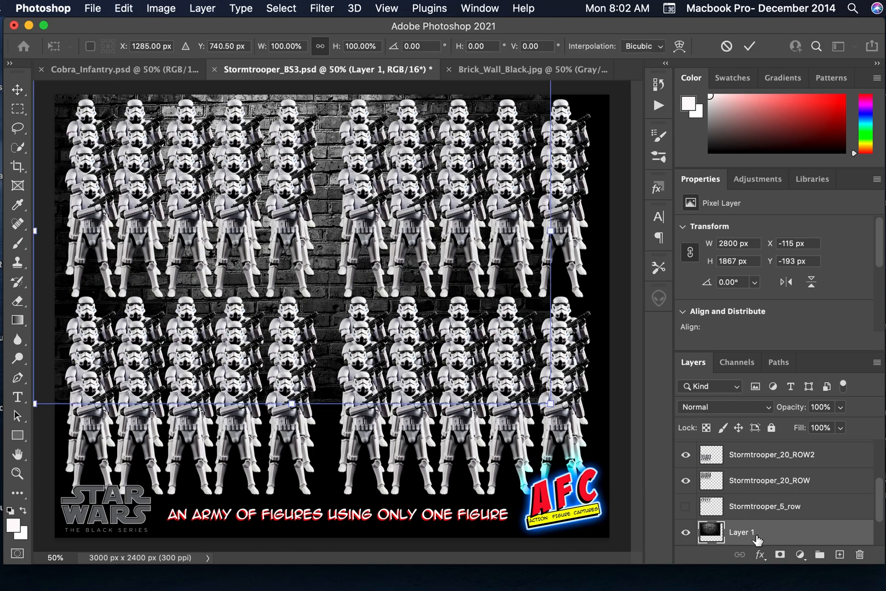
{"action": "left_click_drag", "start_coordinate": [548, 406], "coordinate": [708, 574]}
{"action": "left_click_drag", "start_coordinate": [336, 328], "coordinate": [301, 349]}
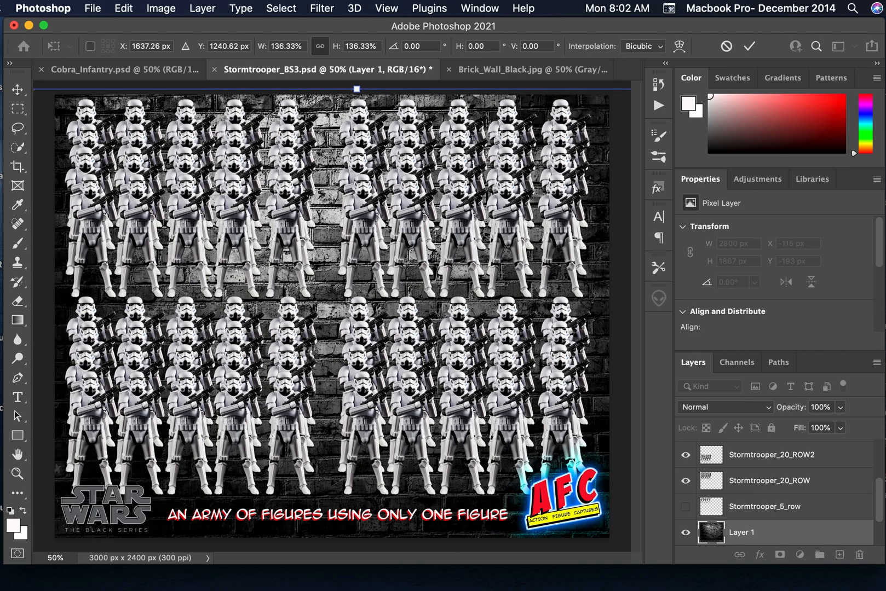
{"action": "key", "text": "Return"}
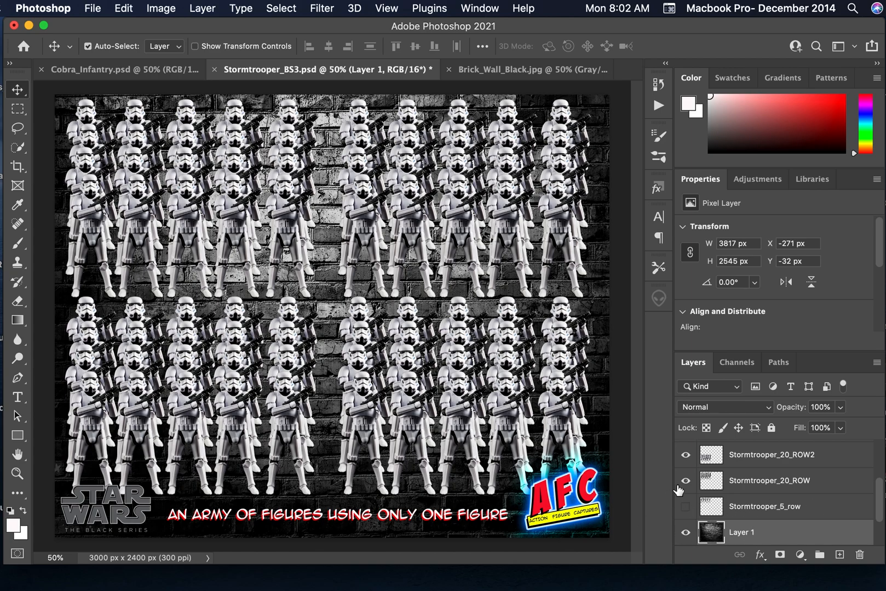
Step: Delete the brick wall layer from Stormtrooper_BS3.psd and close the Brick_Wall_Black.jpg document
{"action": "scroll", "coordinate": [785, 464], "scroll_direction": "up", "scroll_amount": 3}
{"action": "scroll", "coordinate": [785, 464], "scroll_direction": "up", "scroll_amount": 1}
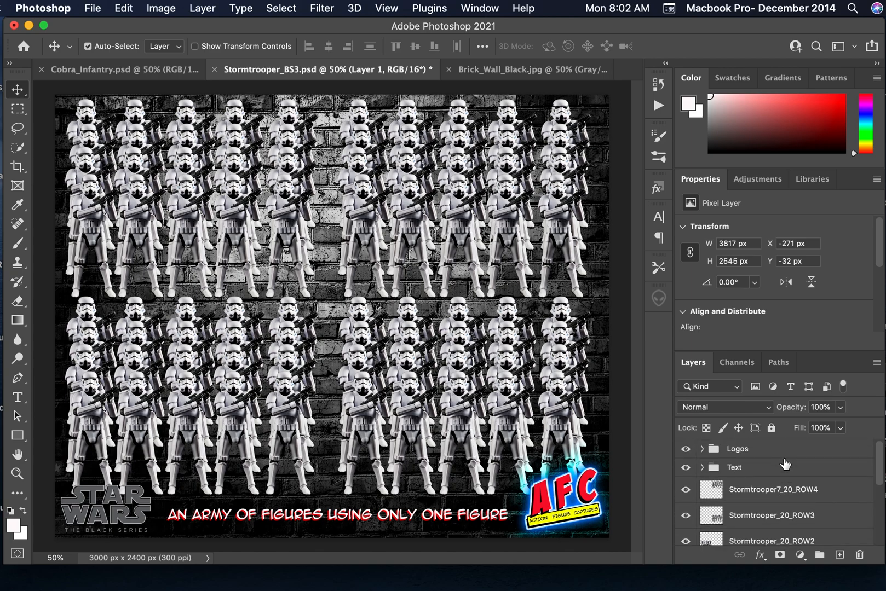
{"action": "scroll", "coordinate": [741, 480], "scroll_direction": "down", "scroll_amount": 5}
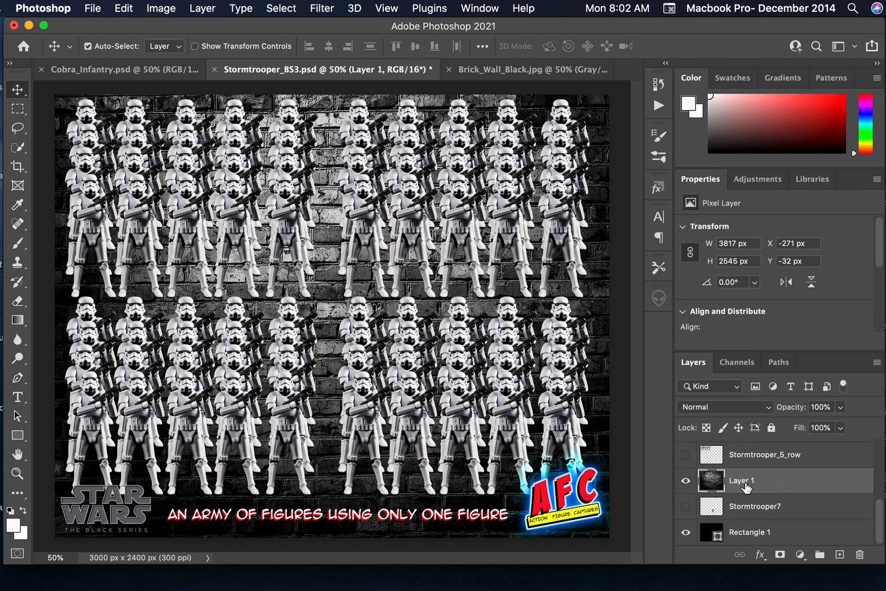
{"action": "key", "text": "Delete"}
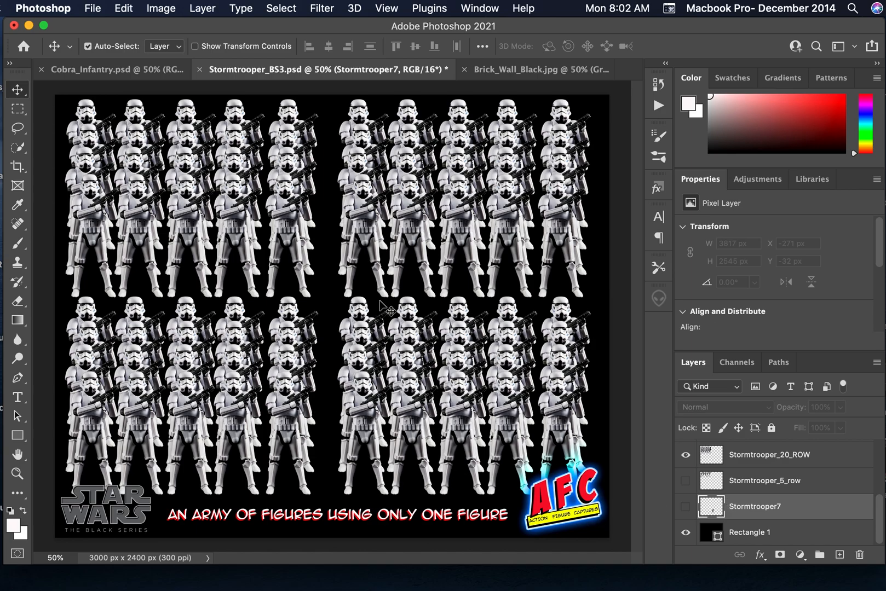
{"action": "left_click", "coordinate": [465, 70]}
{"action": "left_click", "coordinate": [439, 70]}
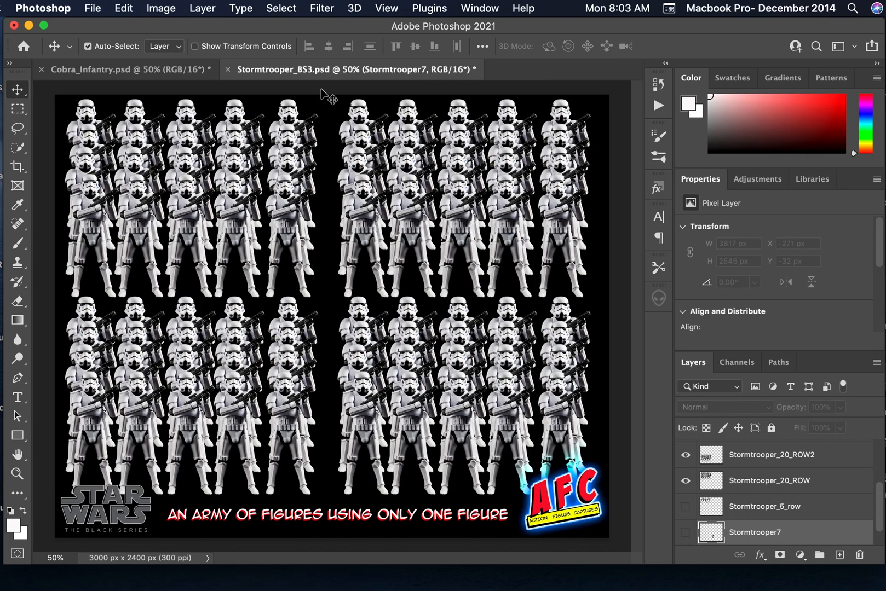
Step: Switch to Cobra_Infantry.psd and expand Group A, its Group 1 and the nested Cobra_Infantry group to examine the figure layers
{"action": "left_click", "coordinate": [121, 70]}
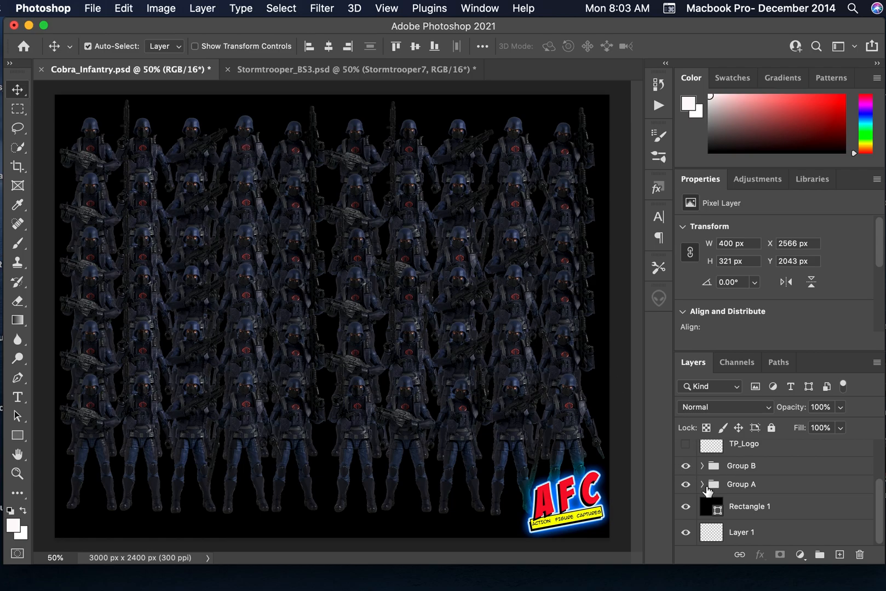
{"action": "left_click", "coordinate": [703, 484]}
{"action": "scroll", "coordinate": [750, 519], "scroll_direction": "down", "scroll_amount": 3}
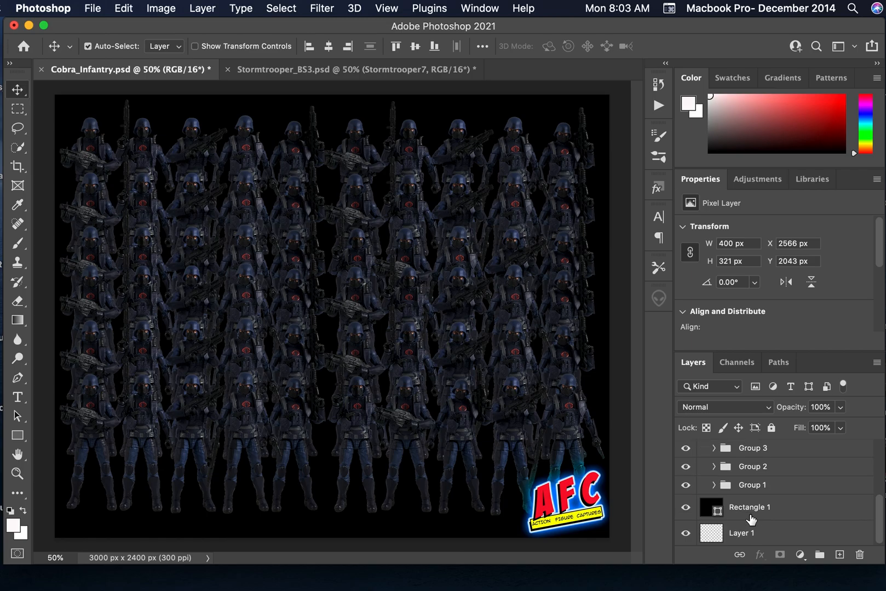
{"action": "left_click", "coordinate": [712, 486]}
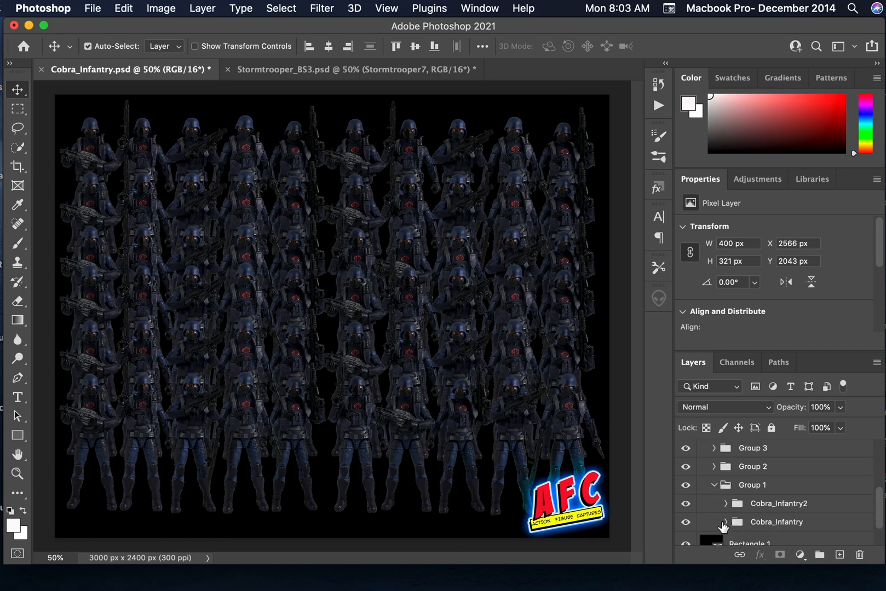
{"action": "left_click", "coordinate": [727, 526]}
{"action": "scroll", "coordinate": [744, 523], "scroll_direction": "down", "scroll_amount": 2}
{"action": "left_click", "coordinate": [725, 484]}
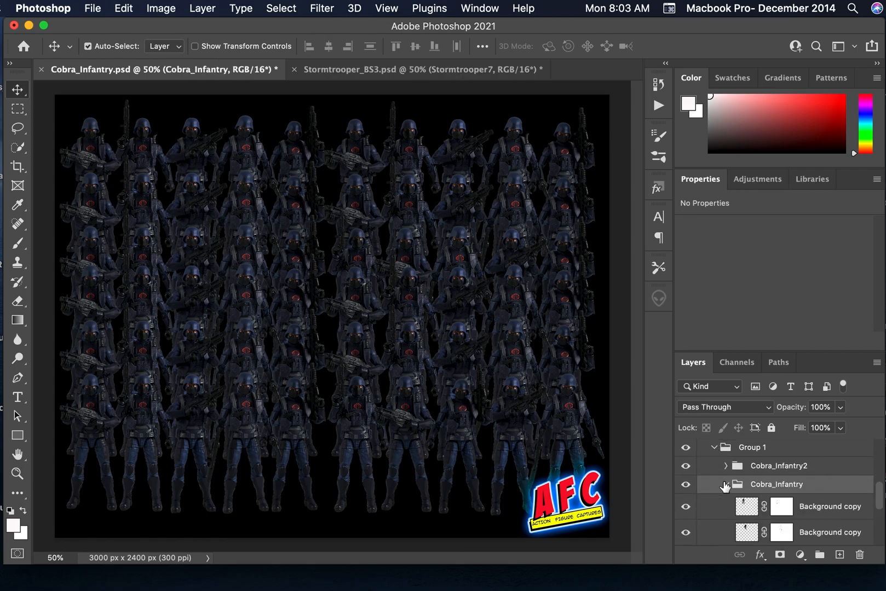
Step: Select the topmost Background copy layer in the Cobra_Infantry group and toggle its visibility off and on to identify its figure
{"action": "left_click", "coordinate": [750, 512]}
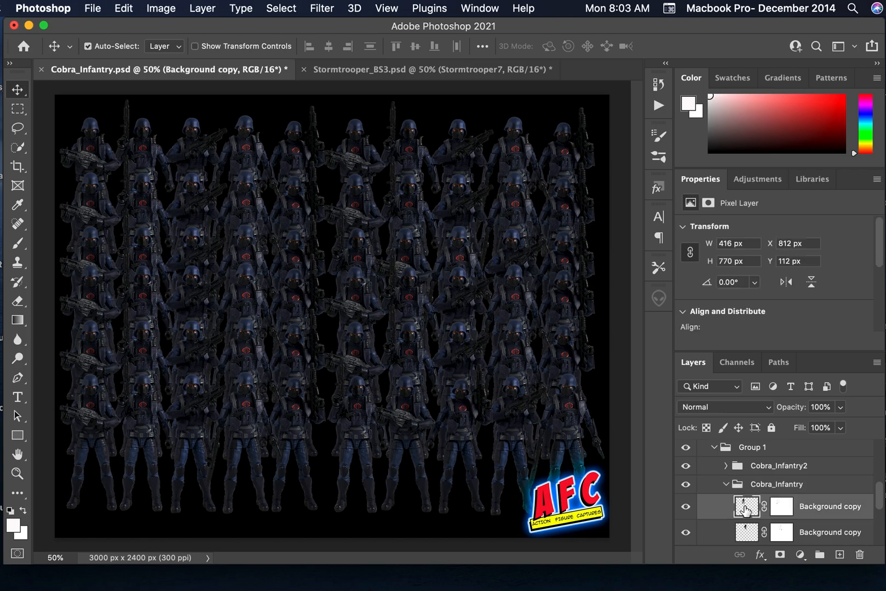
{"action": "left_click", "coordinate": [685, 511]}
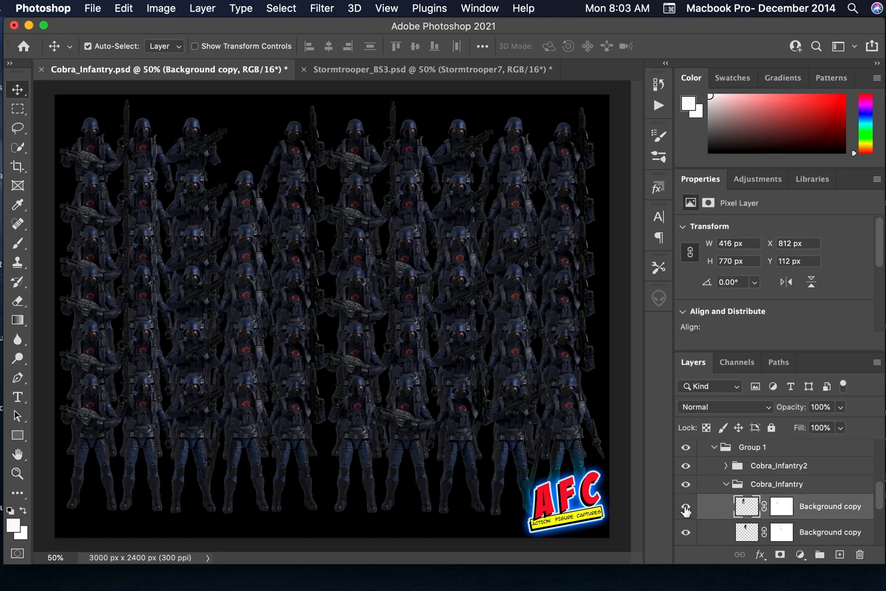
{"action": "left_click", "coordinate": [685, 510]}
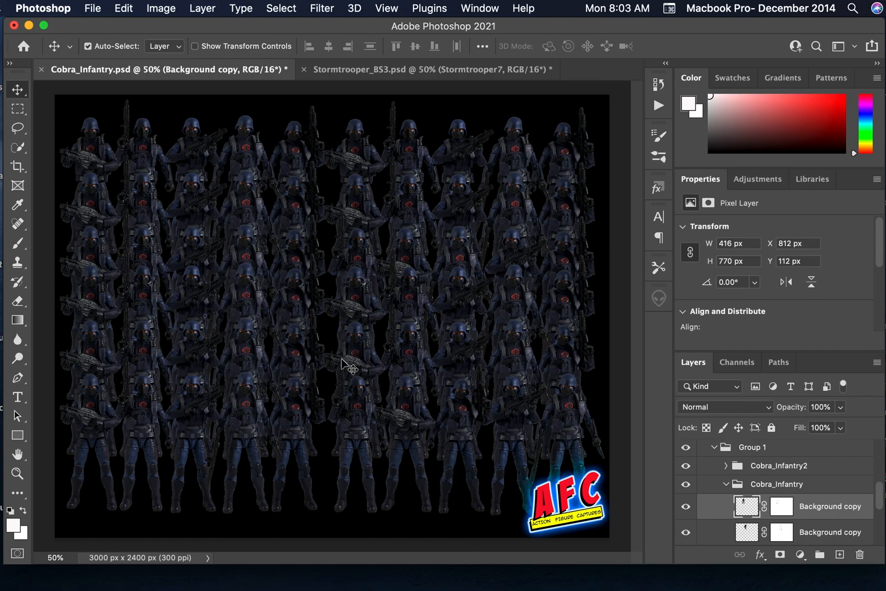
Step: Collapse the Cobra_Infantry group, Group 1 and Group A, and select Group A and Group B together
{"action": "left_click", "coordinate": [726, 485]}
{"action": "left_click", "coordinate": [714, 447]}
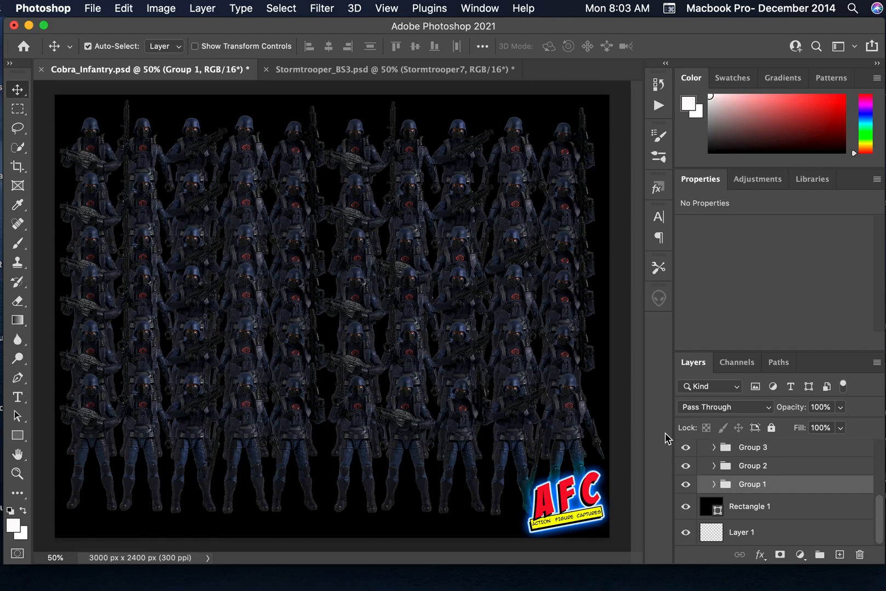
{"action": "scroll", "coordinate": [722, 457], "scroll_direction": "up", "scroll_amount": 3}
{"action": "scroll", "coordinate": [721, 457], "scroll_direction": "down", "scroll_amount": 2}
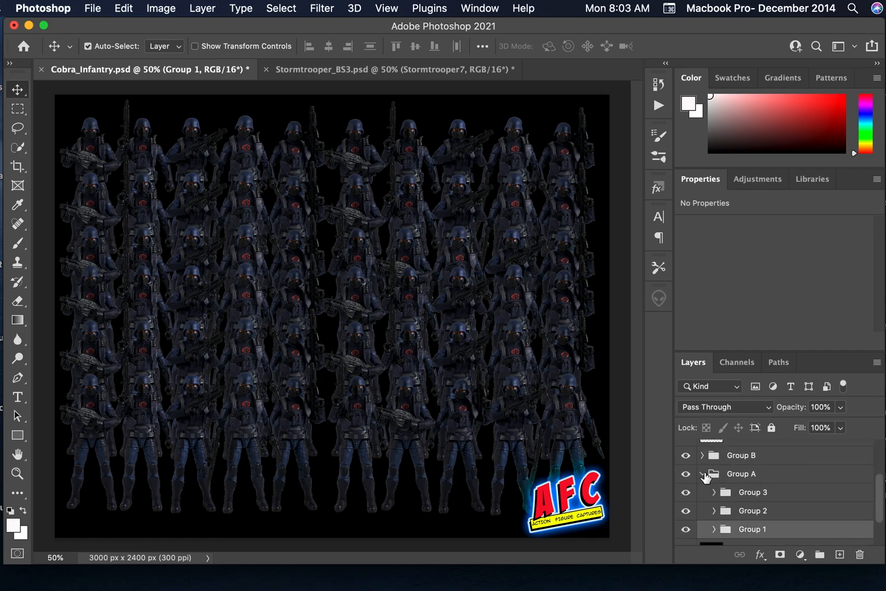
{"action": "left_click", "coordinate": [702, 475]}
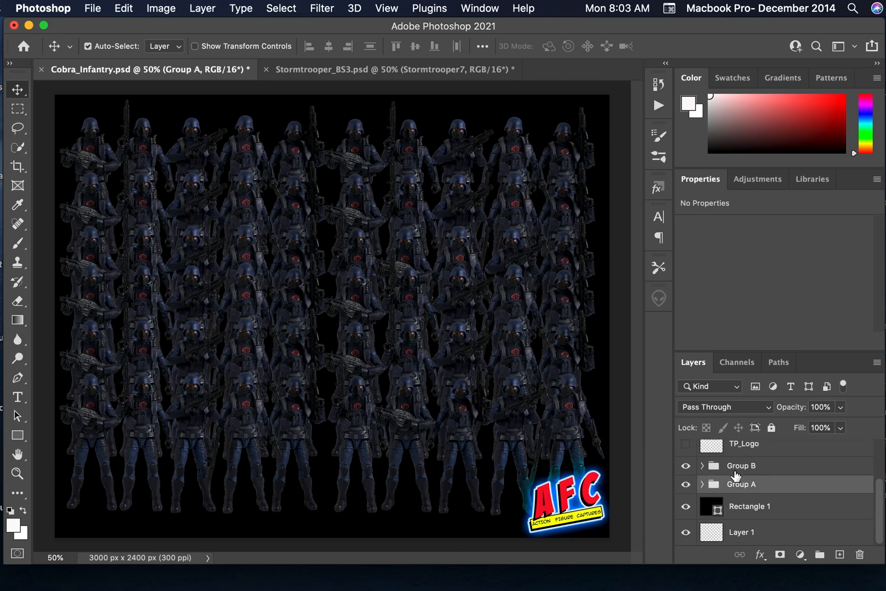
{"action": "left_click", "coordinate": [734, 470], "text": "shift"}
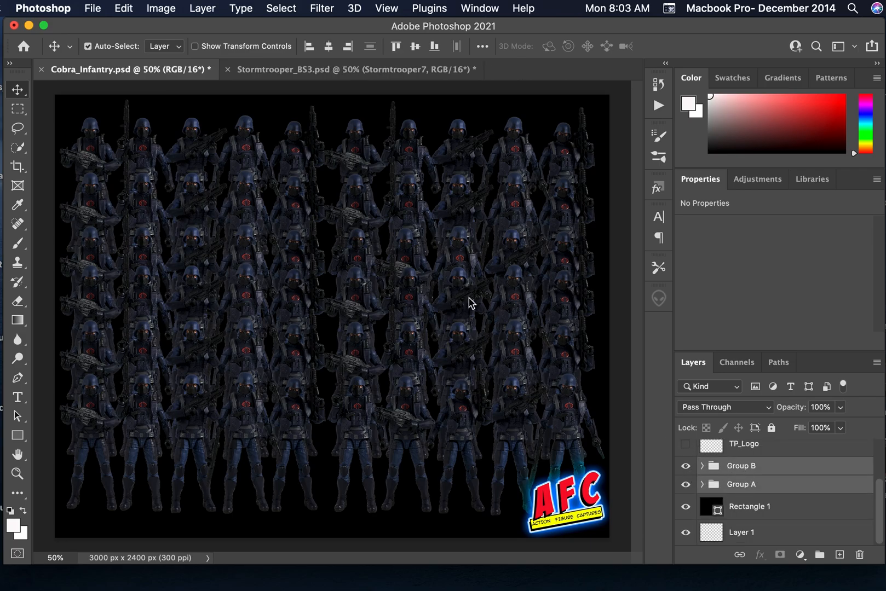
Step: Try moving a single infantry figure from Group 3 to X 1647 px, Y 727 px, and undo the move
{"action": "left_click_drag", "start_coordinate": [408, 256], "coordinate": [402, 257]}
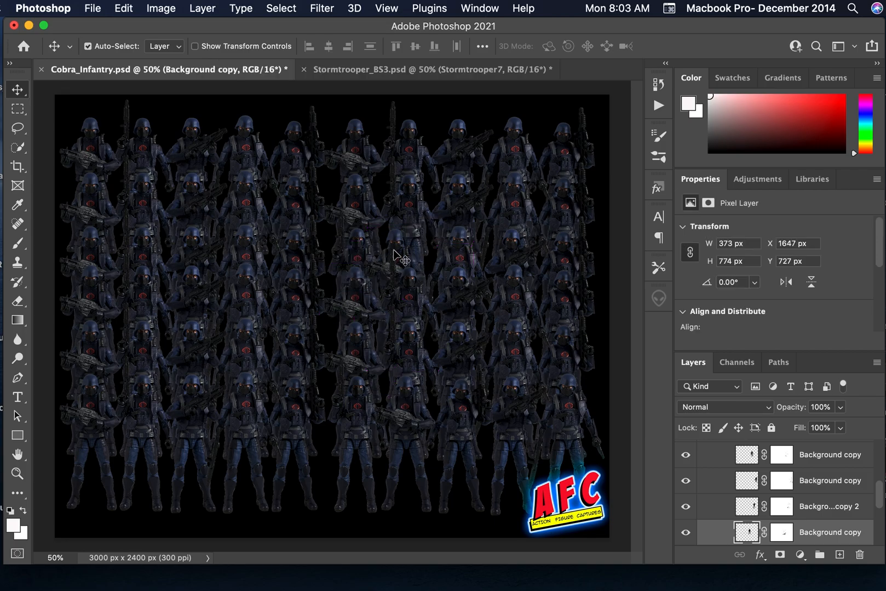
{"action": "key", "text": "super+z"}
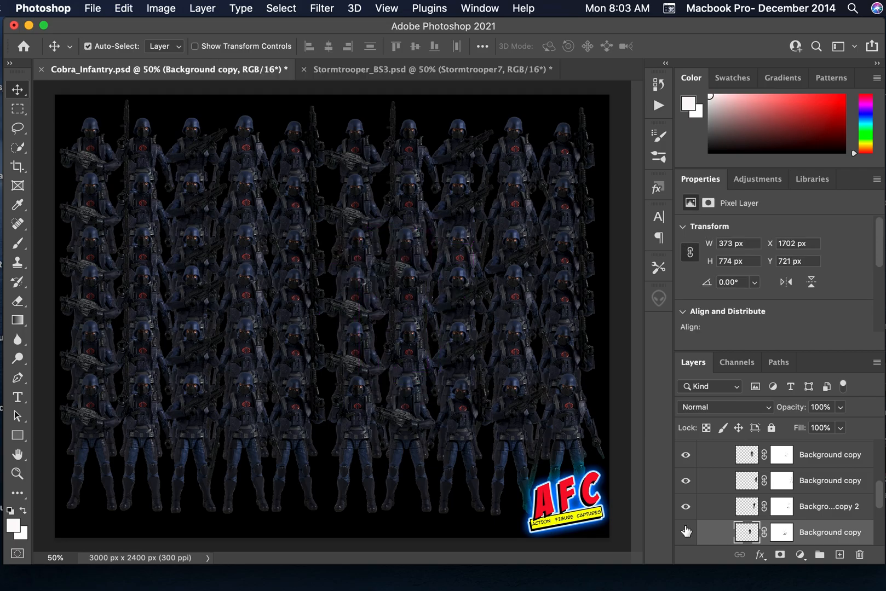
Step: Select the top Background copy layer in Group 3's Cobra_Infantry2 group and examine the figure layers below it
{"action": "scroll", "coordinate": [729, 487], "scroll_direction": "up", "scroll_amount": 1}
{"action": "scroll", "coordinate": [730, 487], "scroll_direction": "up", "scroll_amount": 2}
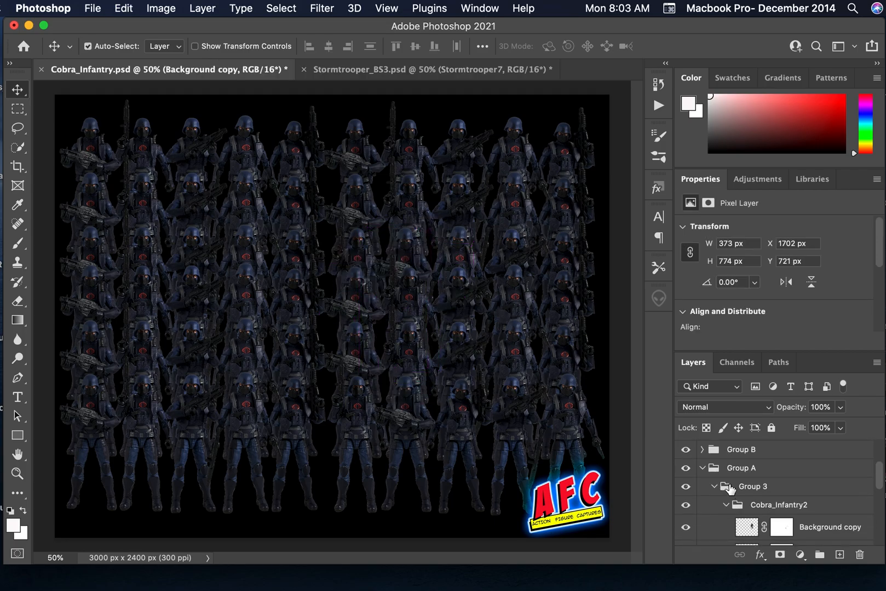
{"action": "left_click", "coordinate": [736, 526]}
{"action": "scroll", "coordinate": [716, 523], "scroll_direction": "down", "scroll_amount": 3}
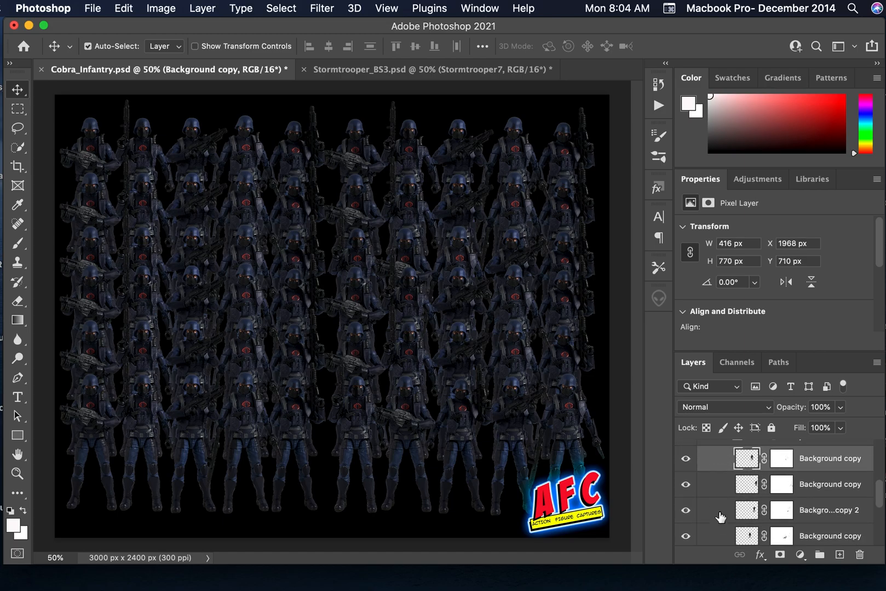
{"action": "scroll", "coordinate": [716, 524], "scroll_direction": "down", "scroll_amount": 3}
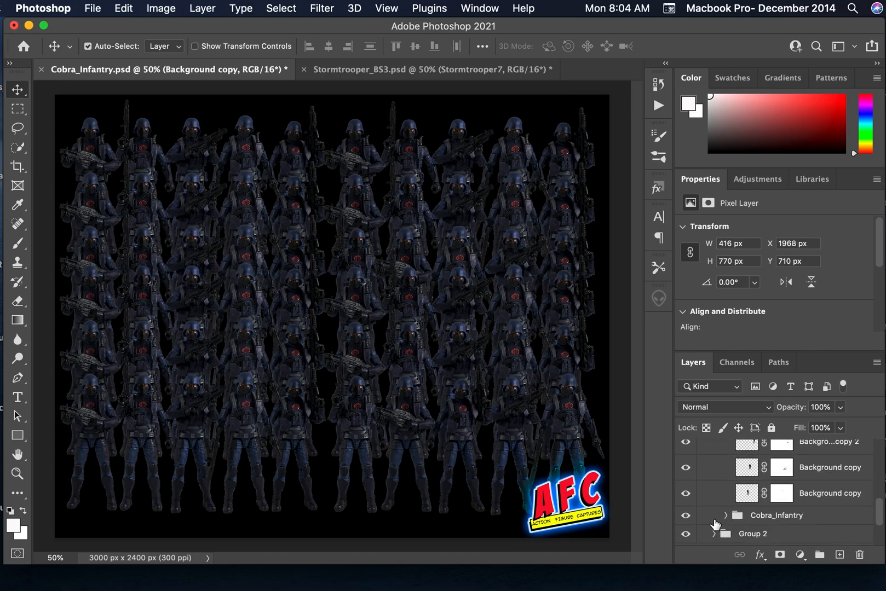
Step: Select the full range of Background copy figure layers in Group 3's Cobra_Infantry2 group
{"action": "left_click", "coordinate": [801, 499], "text": "shift"}
{"action": "scroll", "coordinate": [724, 480], "scroll_direction": "up", "scroll_amount": 5}
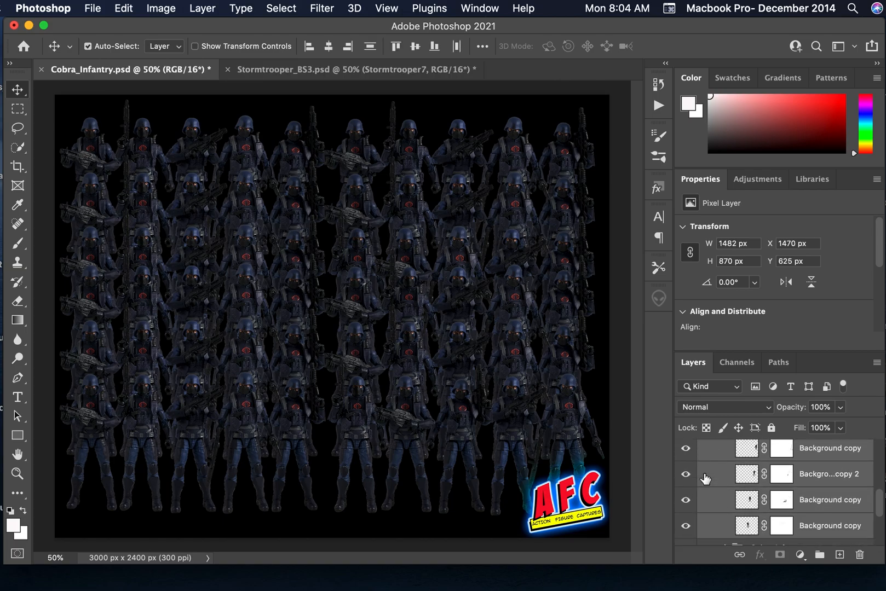
Step: Select the row of Background copy layers in Group 2's Cobra_Infantry6 group, try moving the row, and undo the move
{"action": "mouse_move", "coordinate": [520, 362]}
{"action": "left_mouse_down"}
{"action": "mouse_move", "coordinate": [491, 361]}
{"action": "mouse_move", "coordinate": [499, 361]}
{"action": "mouse_move", "coordinate": [506, 386]}
{"action": "mouse_move", "coordinate": [506, 361]}
{"action": "mouse_move", "coordinate": [513, 366]}
{"action": "left_mouse_up"}
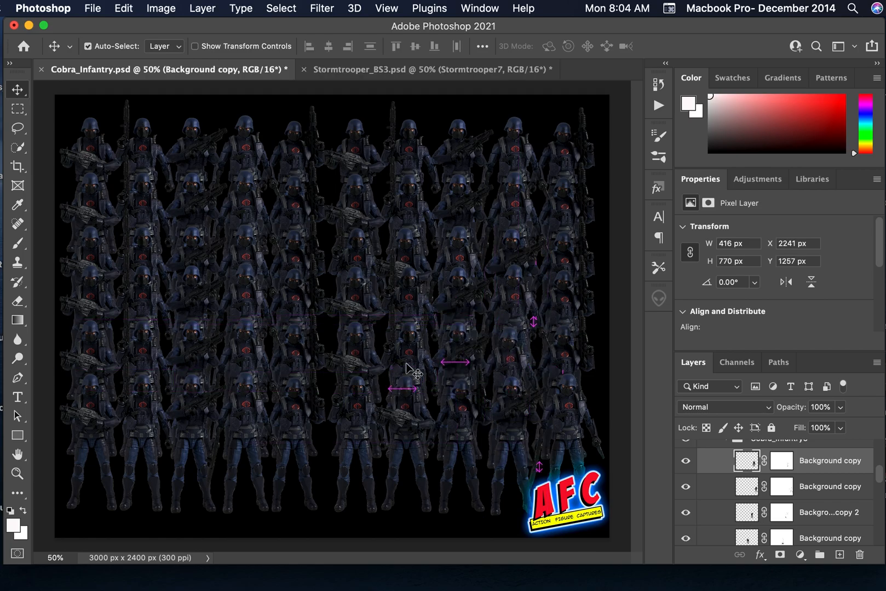
{"action": "left_click", "coordinate": [825, 538], "text": "shift"}
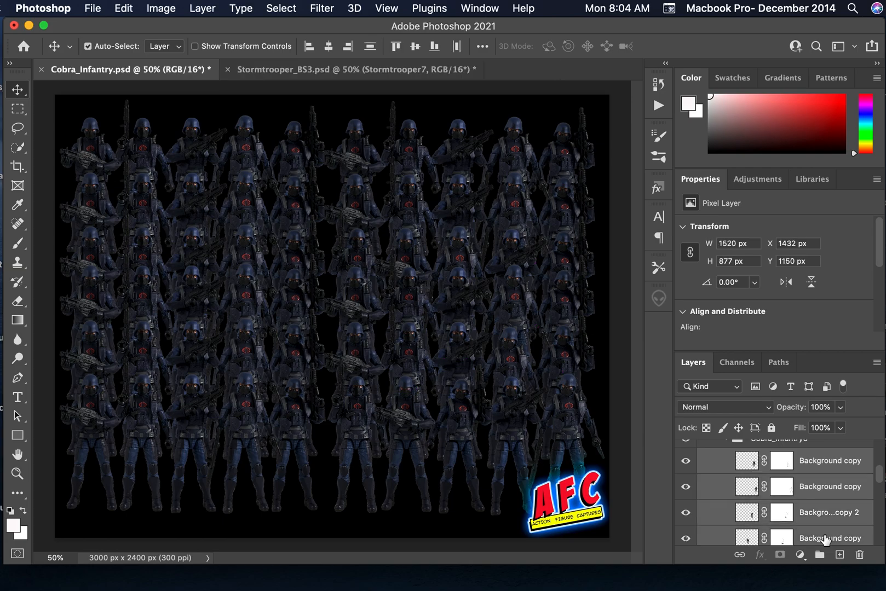
{"action": "mouse_move", "coordinate": [497, 366]}
{"action": "left_mouse_down"}
{"action": "mouse_move", "coordinate": [462, 361]}
{"action": "mouse_move", "coordinate": [466, 337]}
{"action": "mouse_move", "coordinate": [512, 345]}
{"action": "mouse_move", "coordinate": [509, 366]}
{"action": "mouse_move", "coordinate": [483, 354]}
{"action": "mouse_move", "coordinate": [510, 336]}
{"action": "mouse_move", "coordinate": [518, 355]}
{"action": "mouse_move", "coordinate": [480, 362]}
{"action": "mouse_move", "coordinate": [495, 356]}
{"action": "mouse_move", "coordinate": [509, 366]}
{"action": "mouse_move", "coordinate": [499, 363]}
{"action": "left_mouse_up"}
{"action": "left_click", "coordinate": [122, 8]}
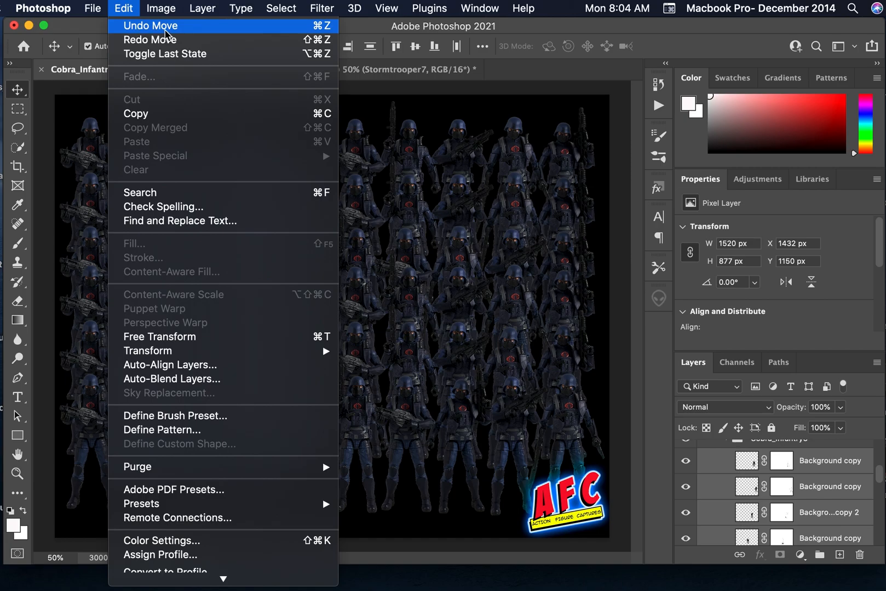
{"action": "left_click", "coordinate": [128, 10]}
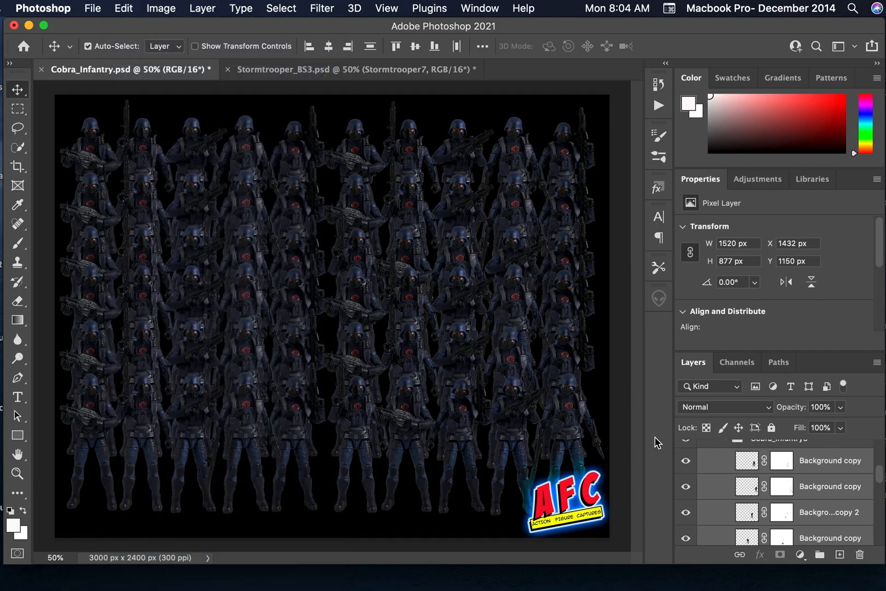
Step: Collapse the Cobra_Infantry6 group, Group 2, Group A and Group B
{"action": "scroll", "coordinate": [725, 474], "scroll_direction": "up", "scroll_amount": 3}
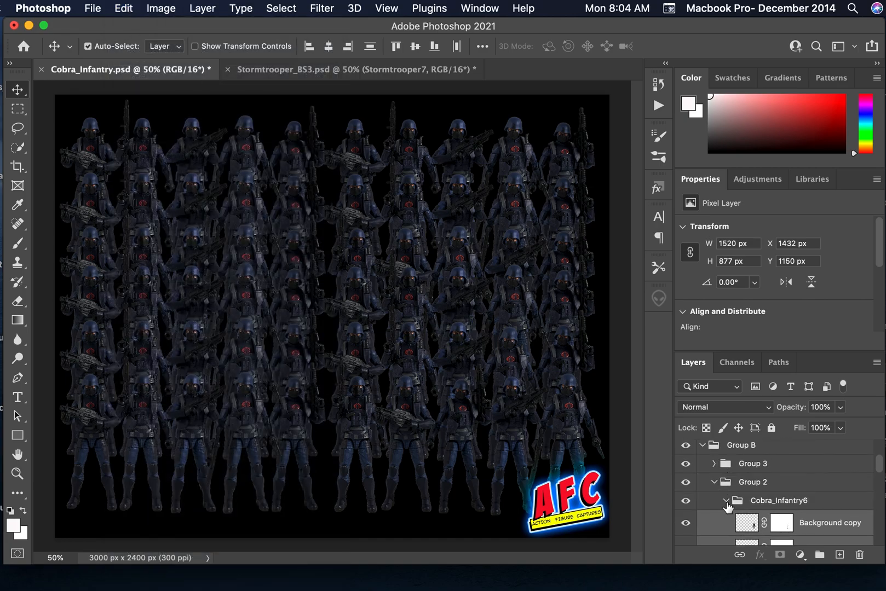
{"action": "left_click", "coordinate": [726, 501]}
{"action": "left_click", "coordinate": [713, 484]}
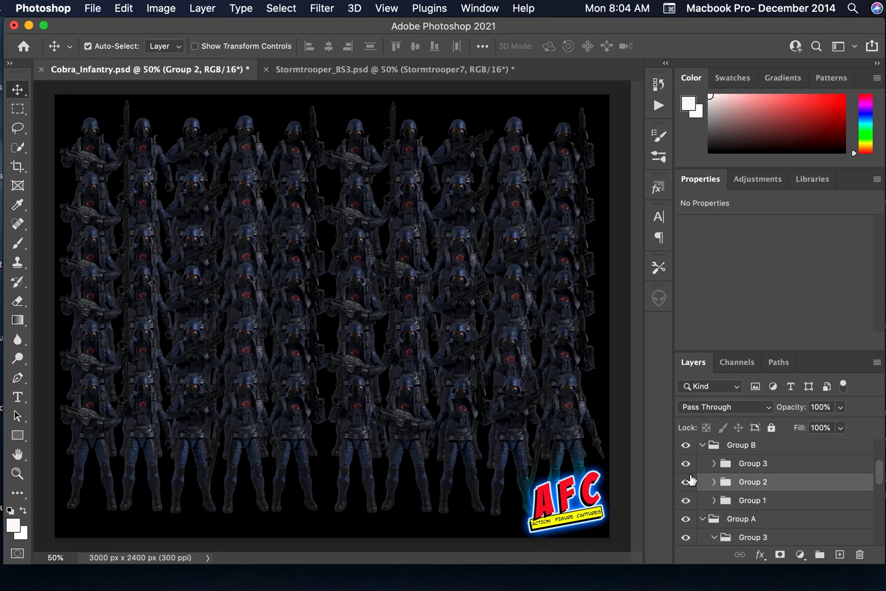
{"action": "left_click", "coordinate": [702, 519]}
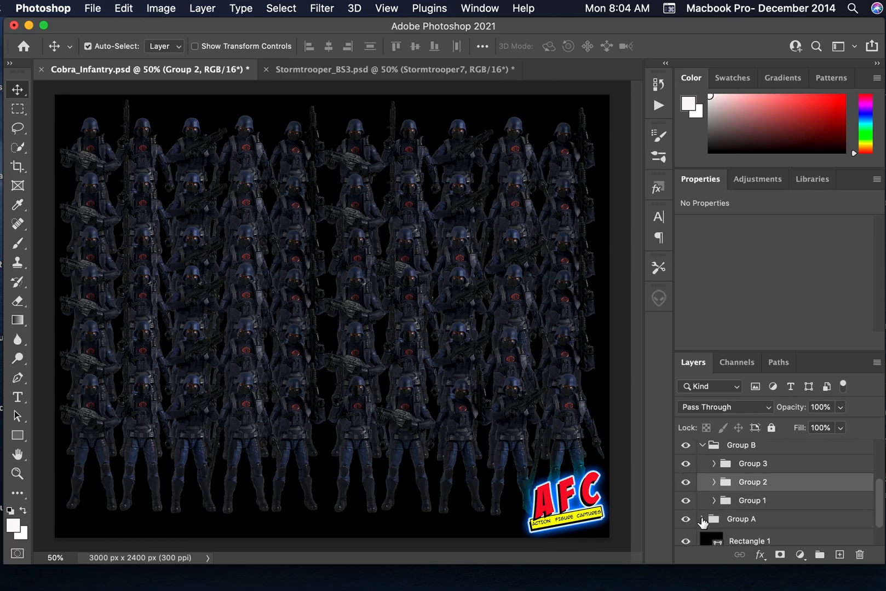
{"action": "left_click", "coordinate": [702, 446]}
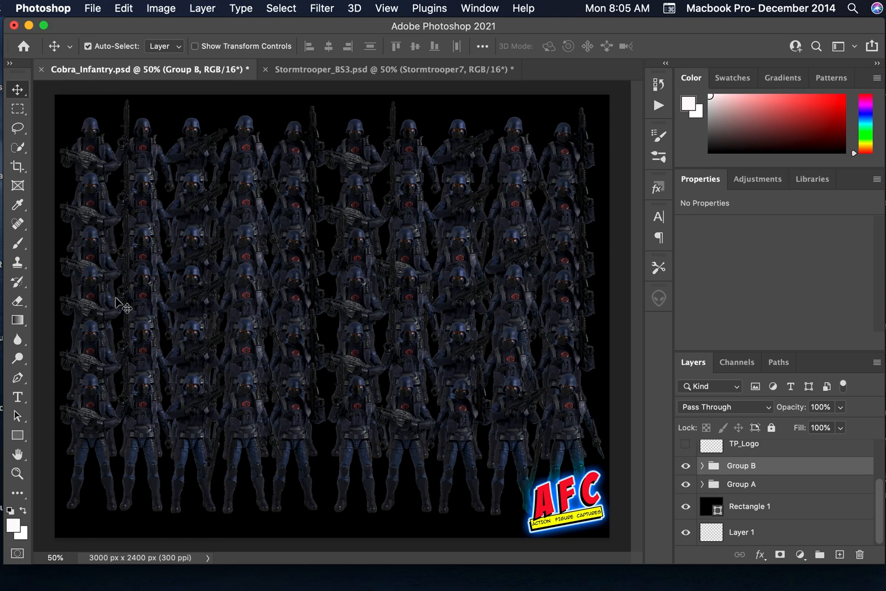
Step: Select Group B and Group A together, expand Group B to view its subgroups, and collapse it again
{"action": "left_click", "coordinate": [772, 491], "text": "shift"}
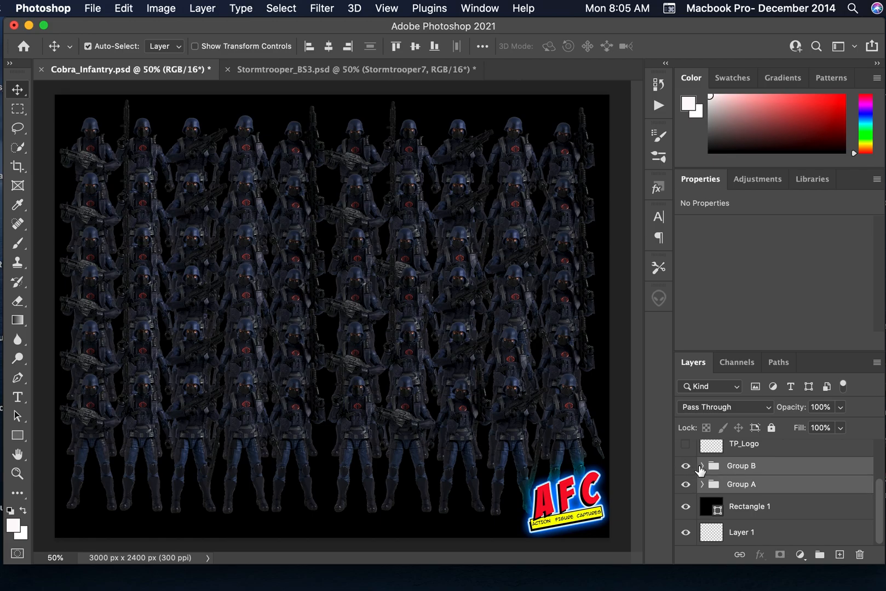
{"action": "left_click", "coordinate": [701, 466]}
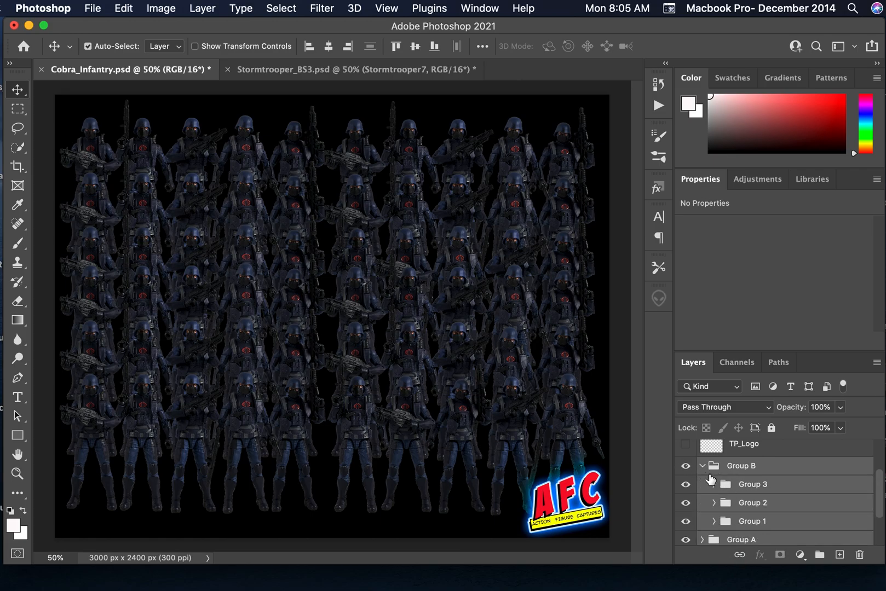
{"action": "left_click", "coordinate": [701, 465]}
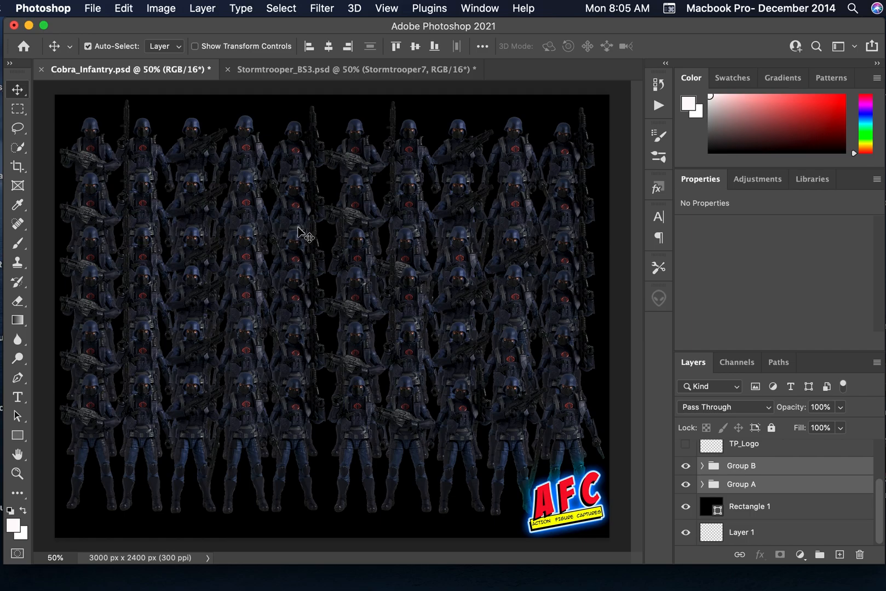
Step: Switch to the Stormtrooper_BS3.psd document
{"action": "left_click", "coordinate": [295, 76]}
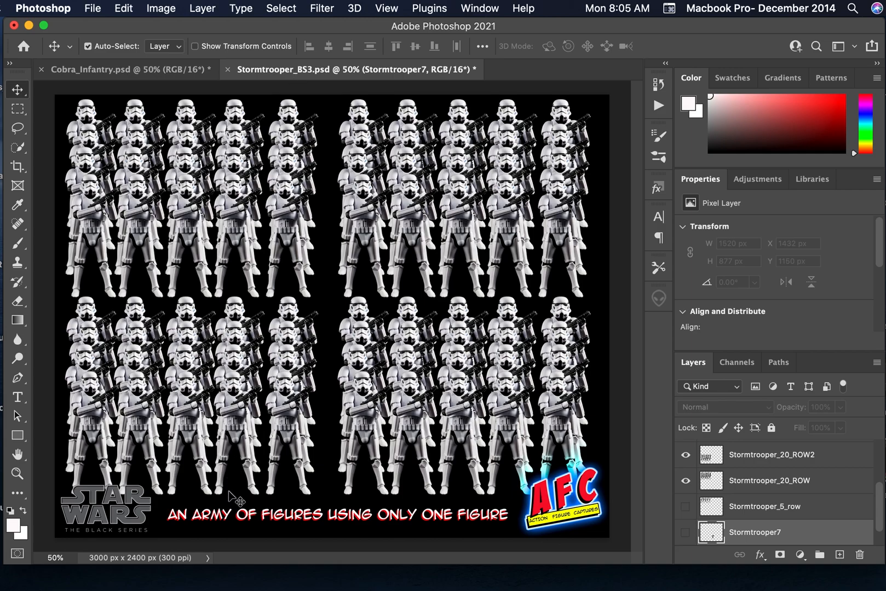